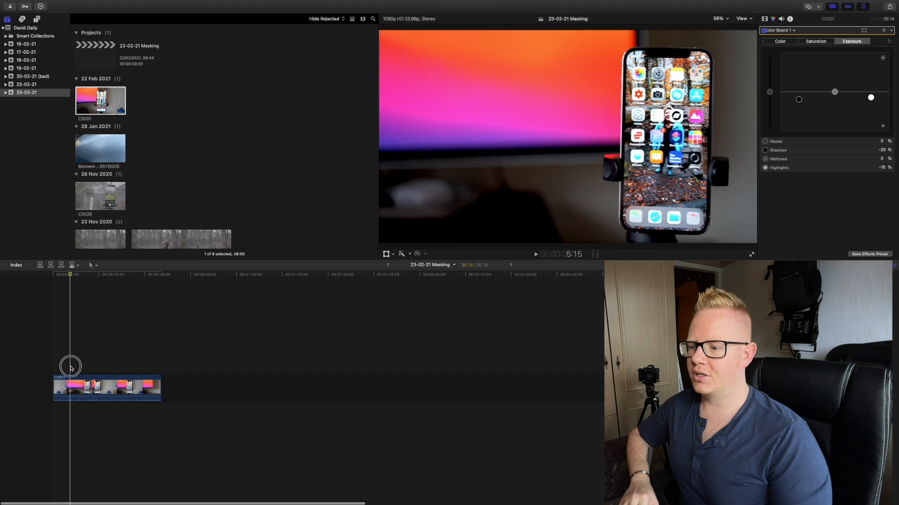
- Add a Basic Title above clip C0001 at about 5:15 and change its text to "Hello"
left_click(71, 368)
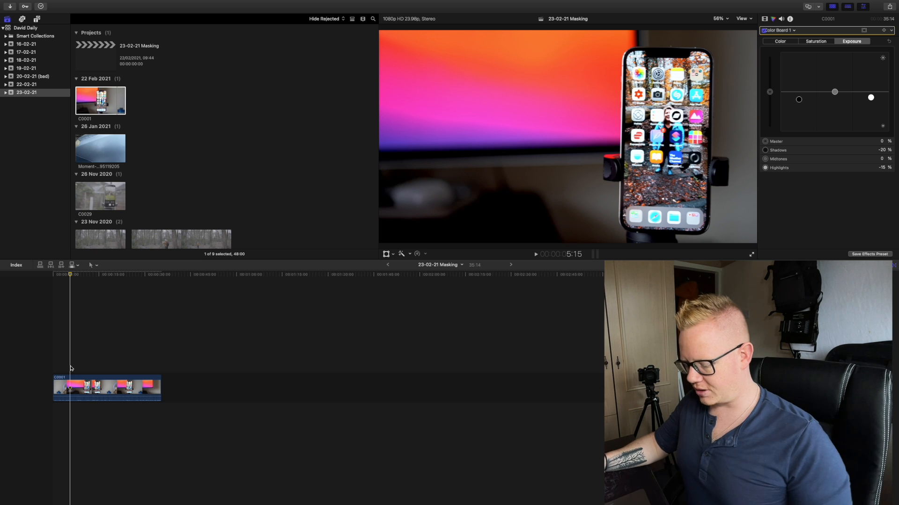
key("ctrl+t")
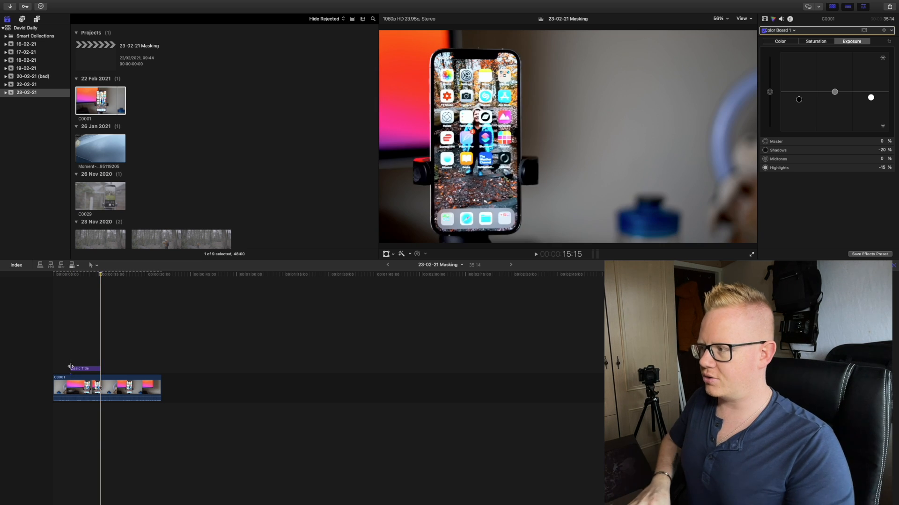
left_click(84, 369)
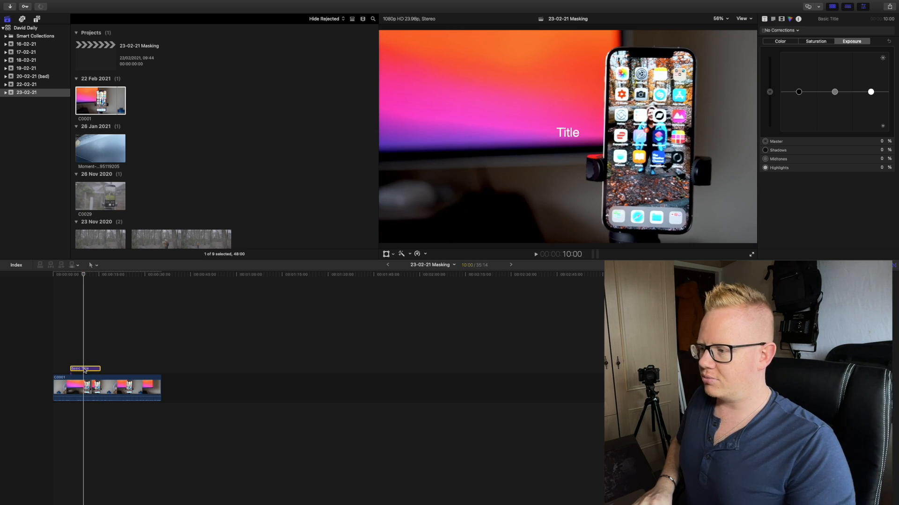
left_click(773, 19)
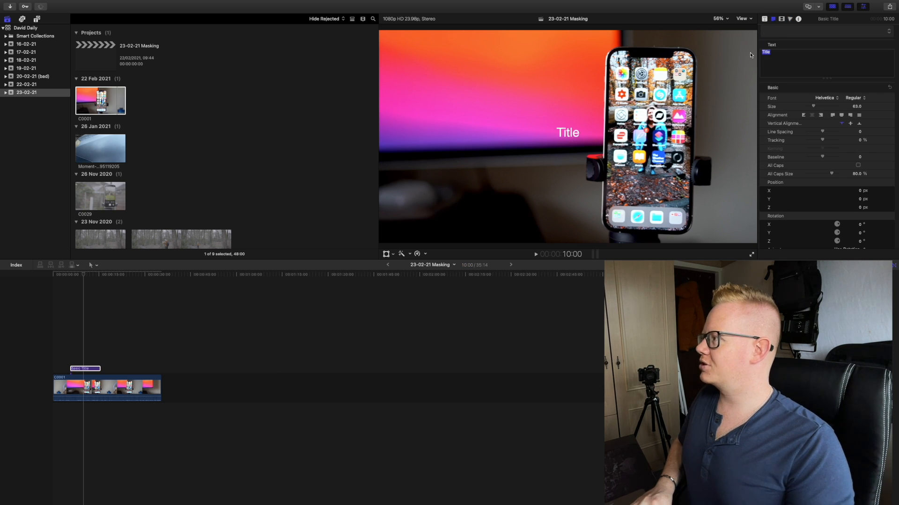
type("Hello")
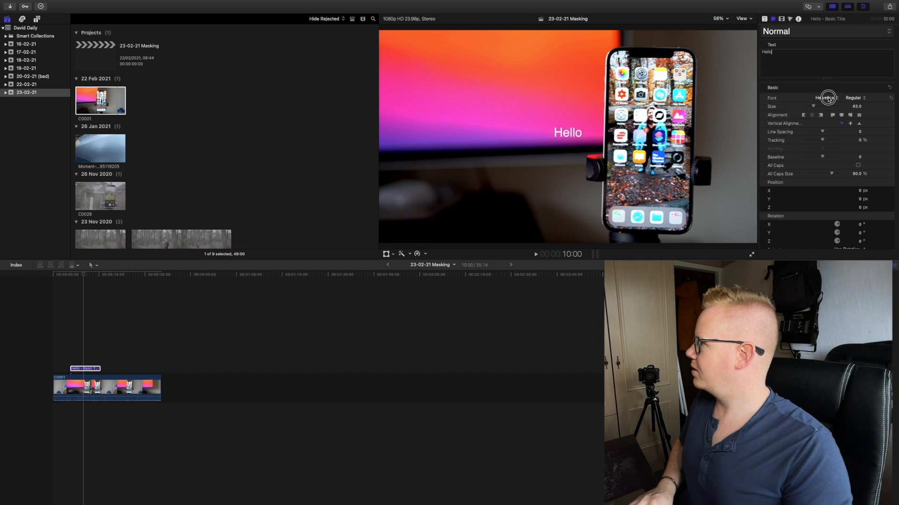
- Set the title's font to Graphik Medium at size 109 and move it slightly down in the frame to about Y -41.5 px
left_click(829, 99)
type("gr")
key("Return")
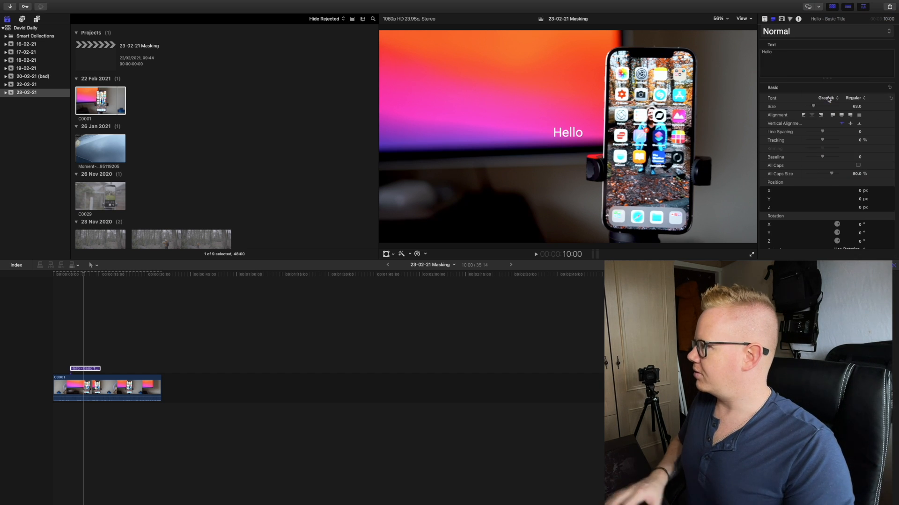
left_click(860, 102)
left_click(858, 139)
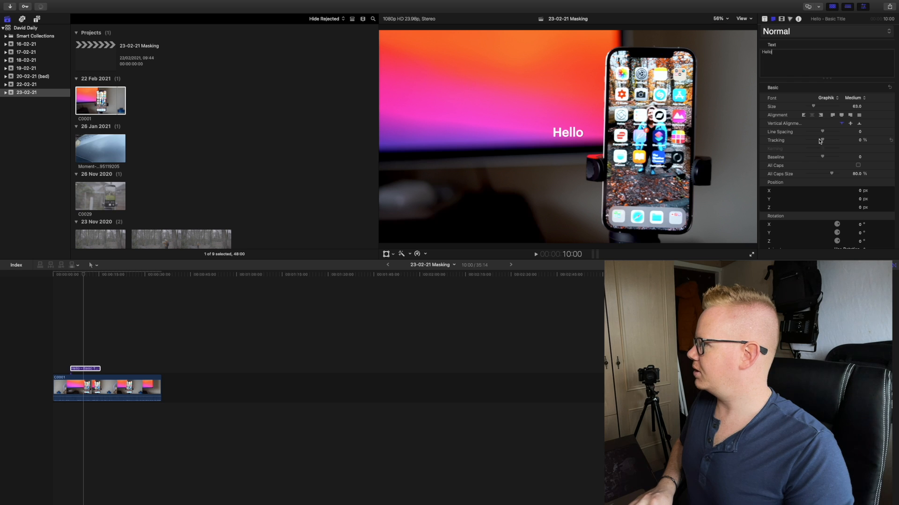
left_click_drag(815, 107, 819, 107)
left_click_drag(569, 131, 567, 139)
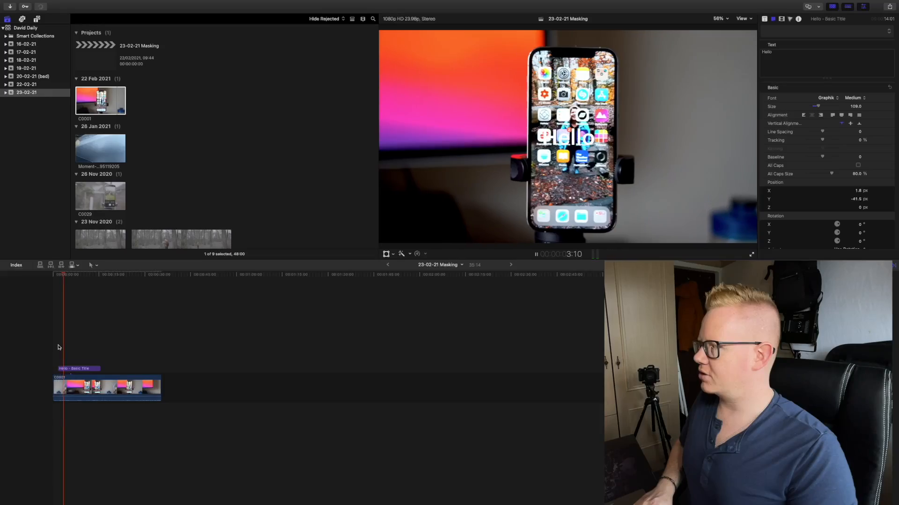
- Play the footage and park the playhead at 5:00, just after the phone has crossed the Hello title
key("space")
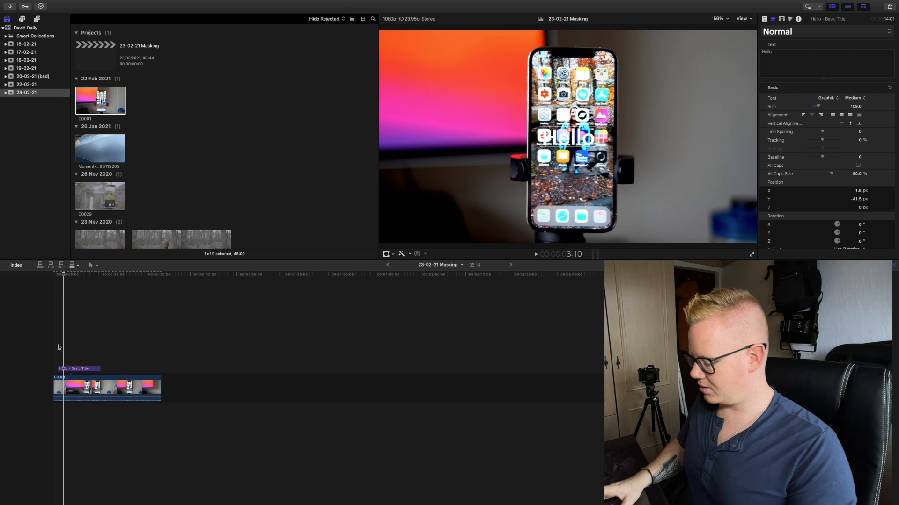
key("super+equal")
key("super+equal")
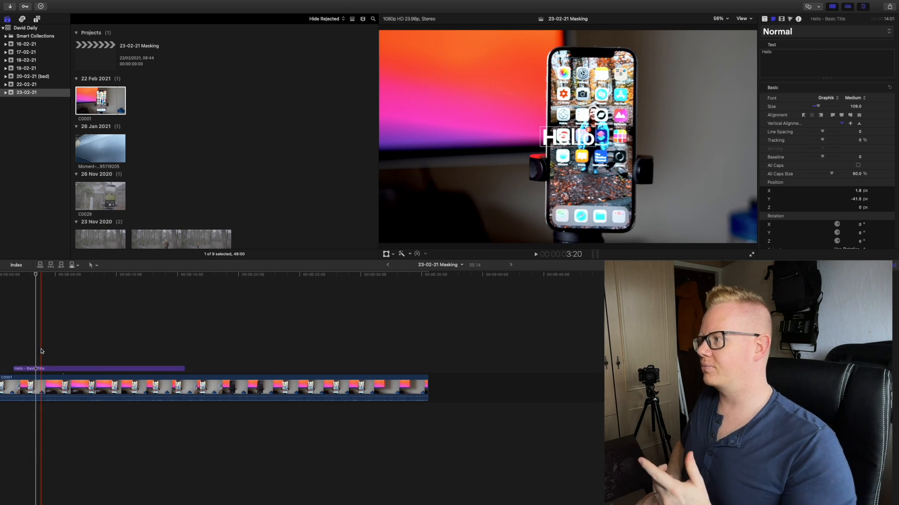
left_click_drag(36, 271, 55, 275)
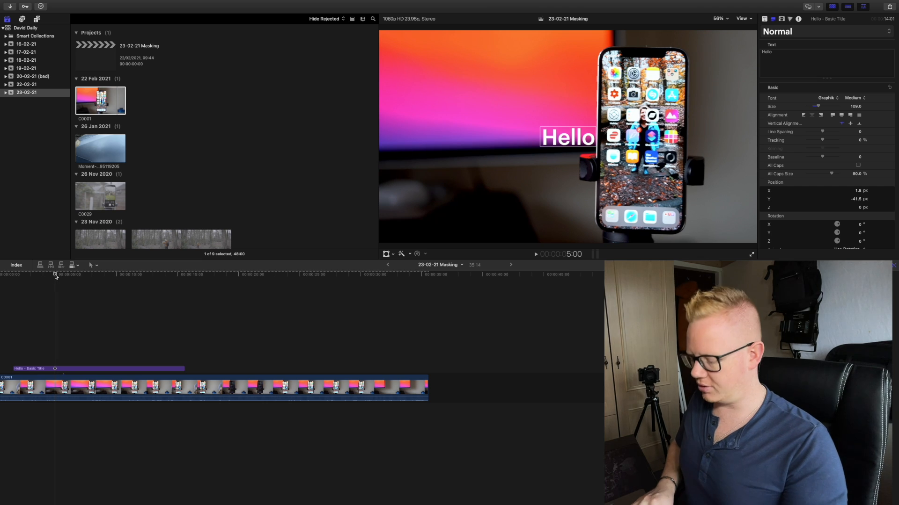
key("super+equal")
key("super+equal")
scroll(95, 345, "left", 8)
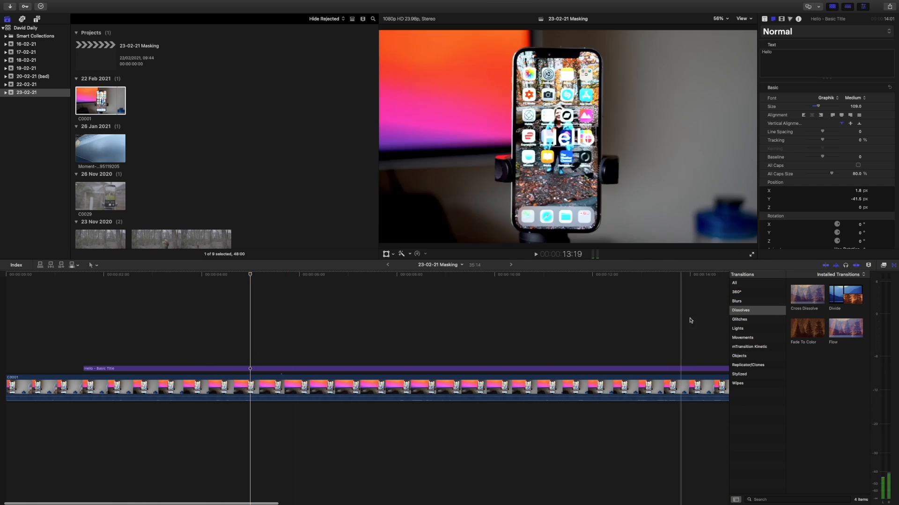
- Find the Draw Mask effect among the mask effects and apply it to the Hello title
left_click(884, 265)
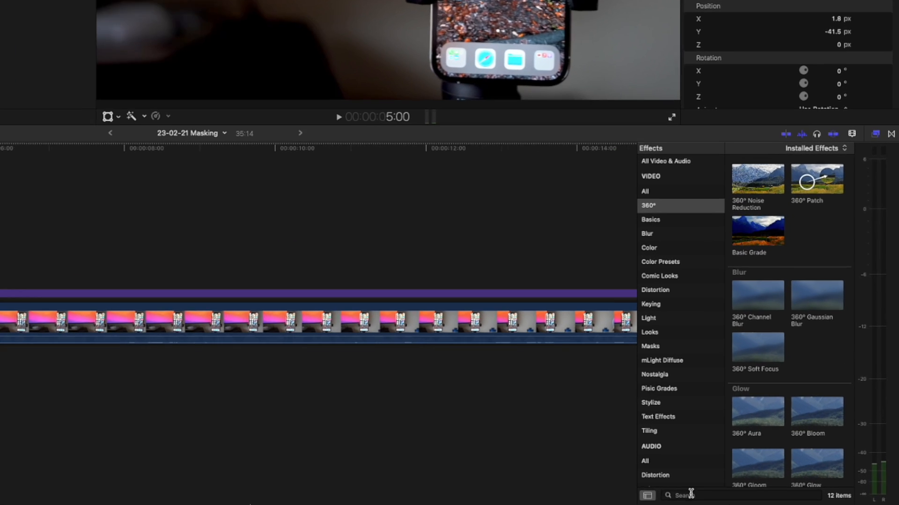
left_click(755, 500)
type("ma")
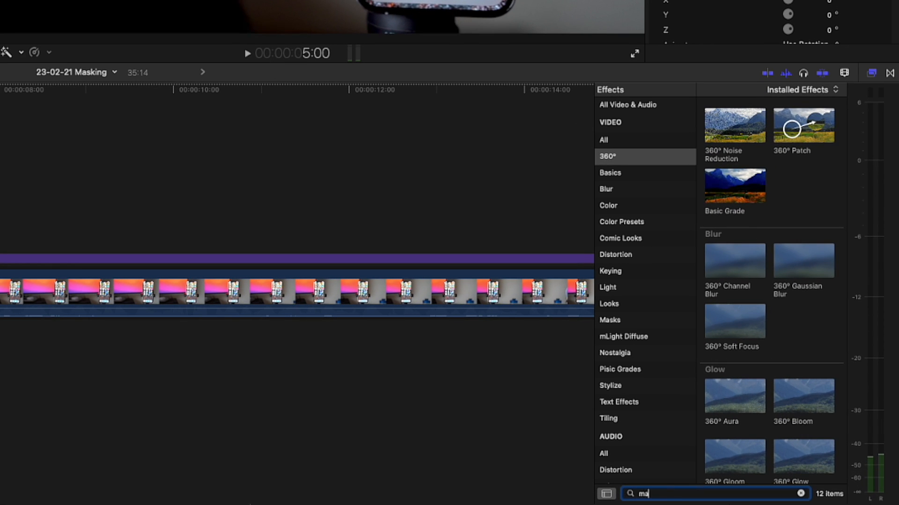
type("sk")
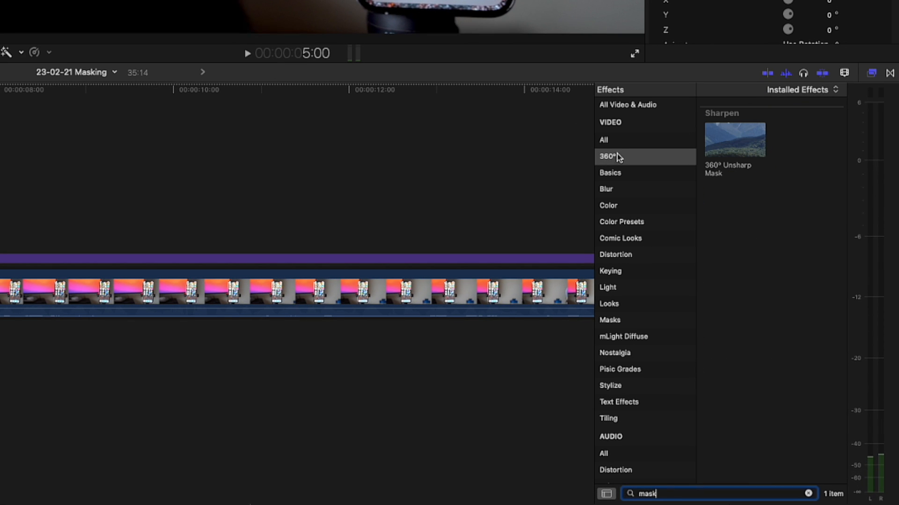
left_click(636, 141)
left_click(610, 321)
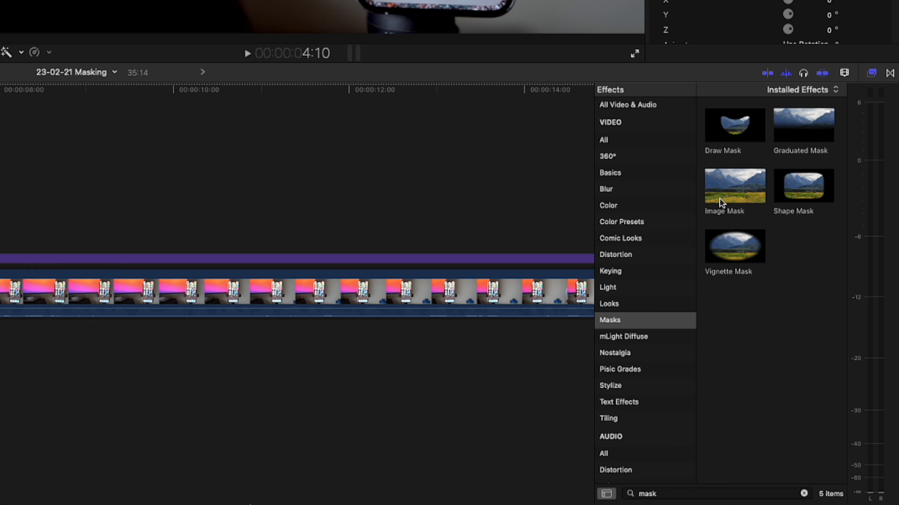
left_click(733, 125)
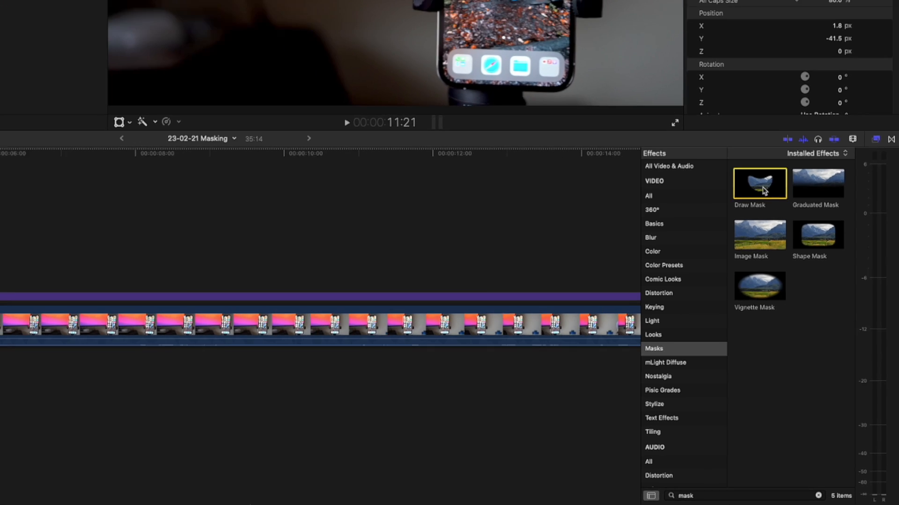
mouse_move(737, 133)
left_mouse_down()
mouse_move(198, 357)
mouse_move(250, 371)
left_mouse_up()
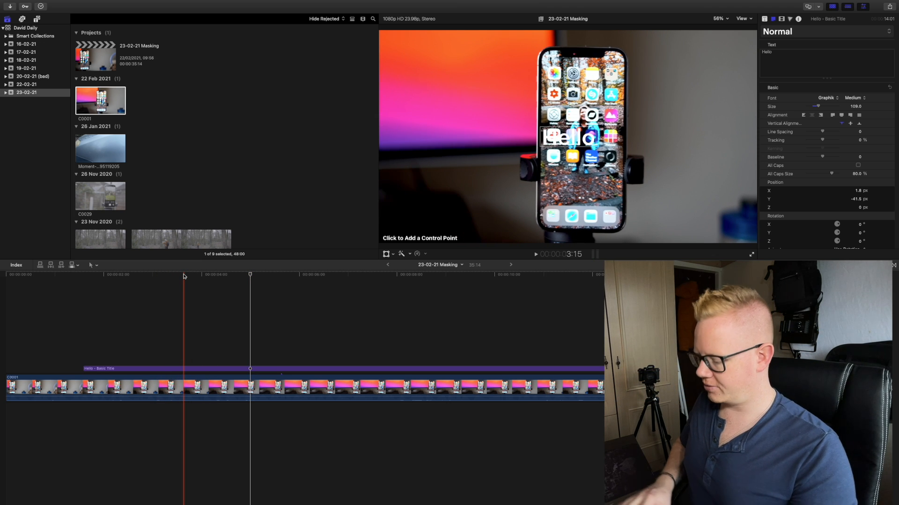
- Examine the footage at frame level for the point where the phone's left edge reaches the Hello title
key("super+equal")
key("super+equal")
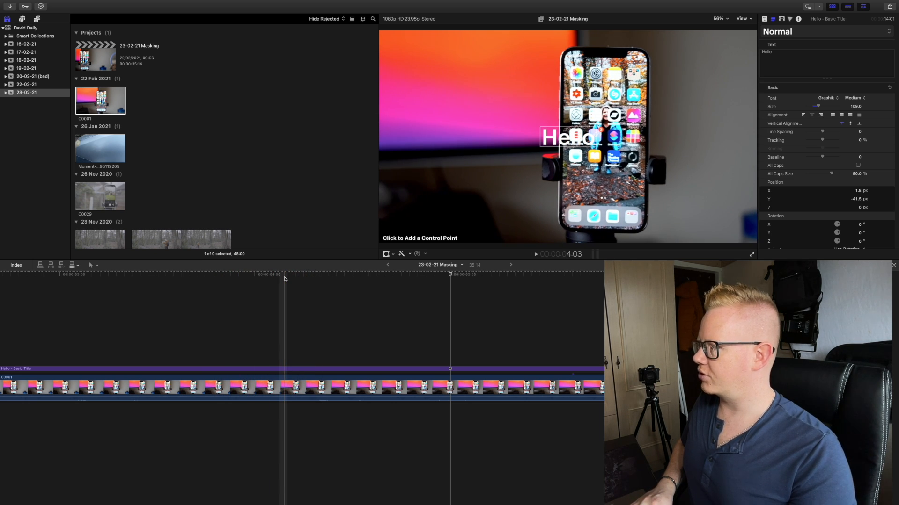
key("super+equal")
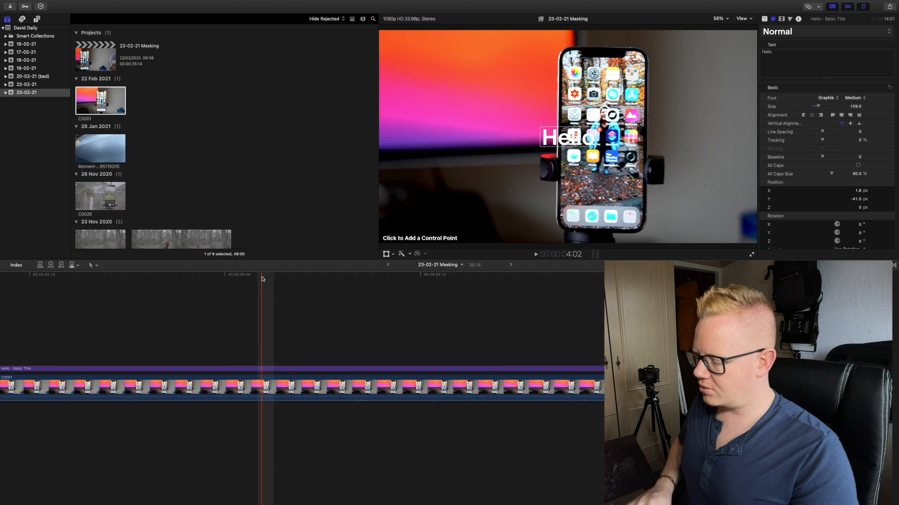
key("super+equal")
key("super+equal")
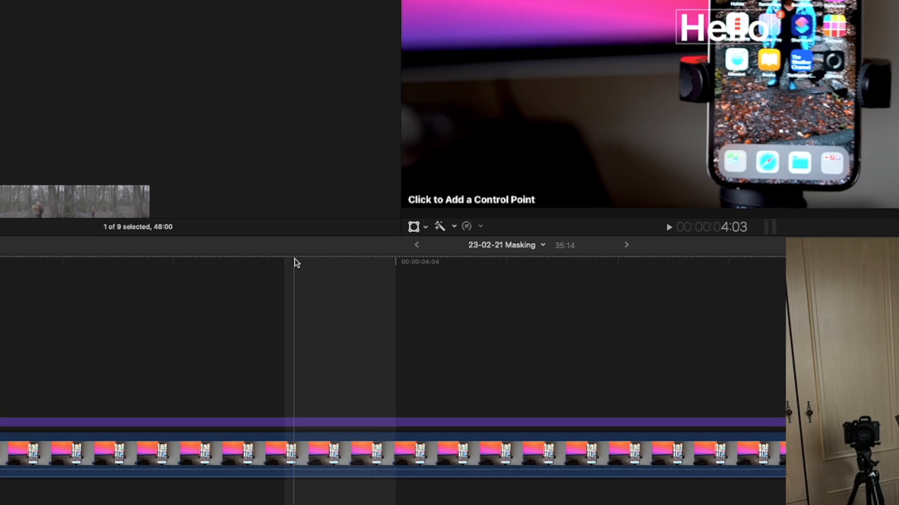
left_click_drag(287, 261, 737, 261)
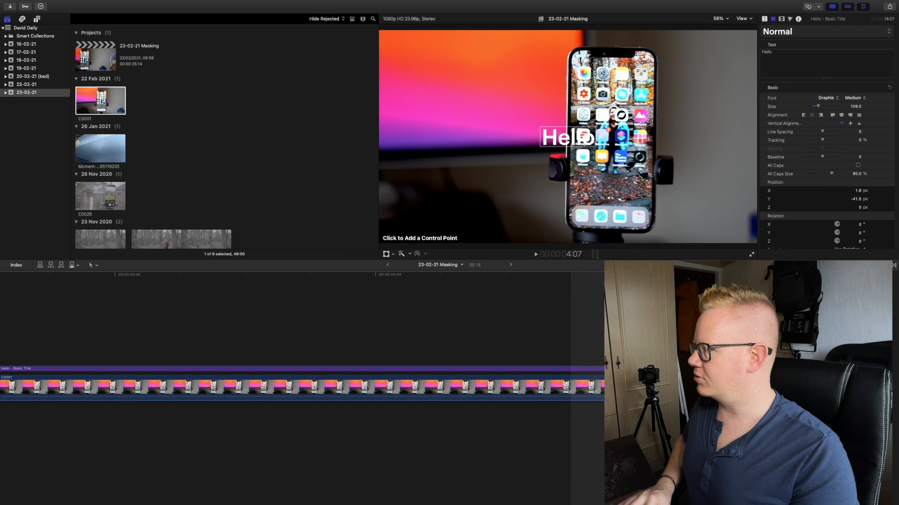
scroll(464, 303, "left", 7)
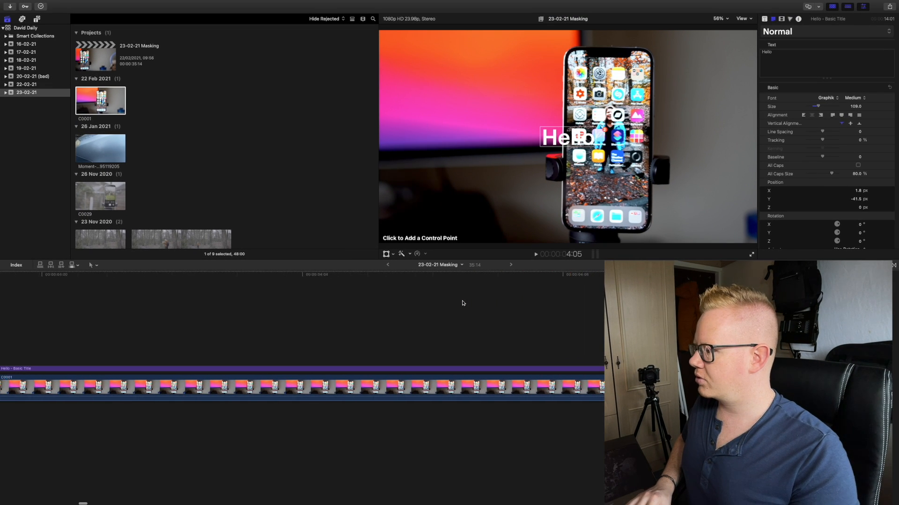
scroll(308, 299, "left", 8)
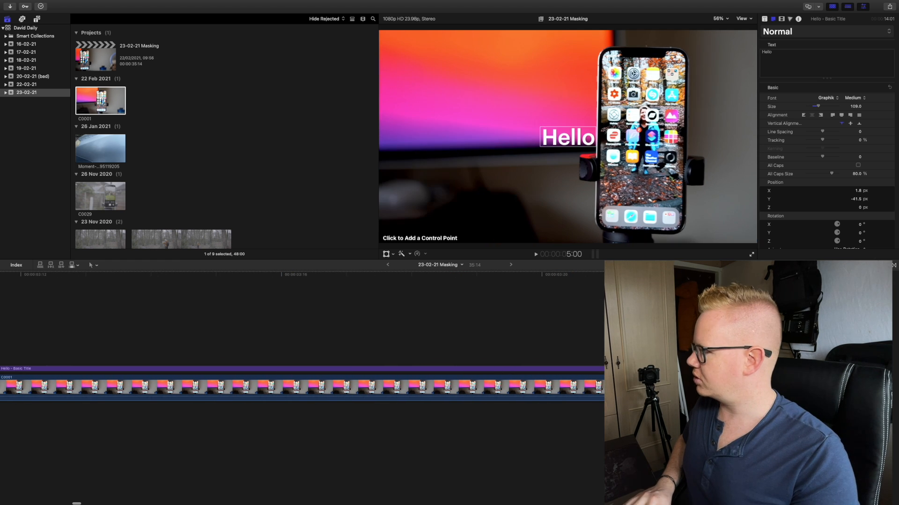
- Select the Hello title, show its Draw Mask settings and place the playhead on frame 3:16
left_click(258, 371)
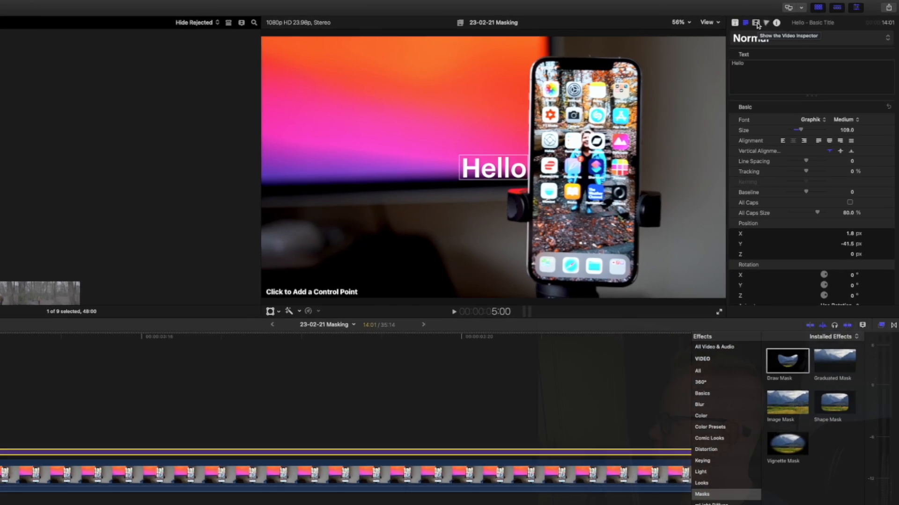
left_click(782, 20)
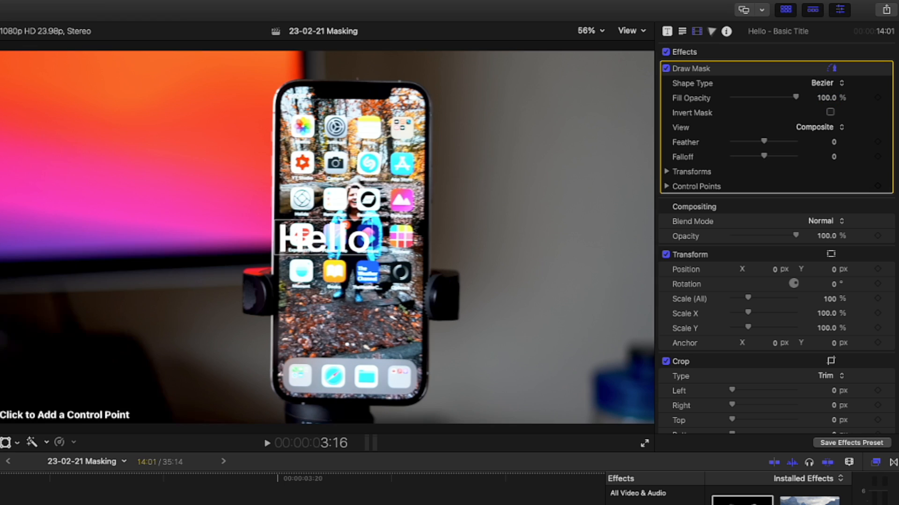
key("Left")
key("Left")
key("Right")
key("Right")
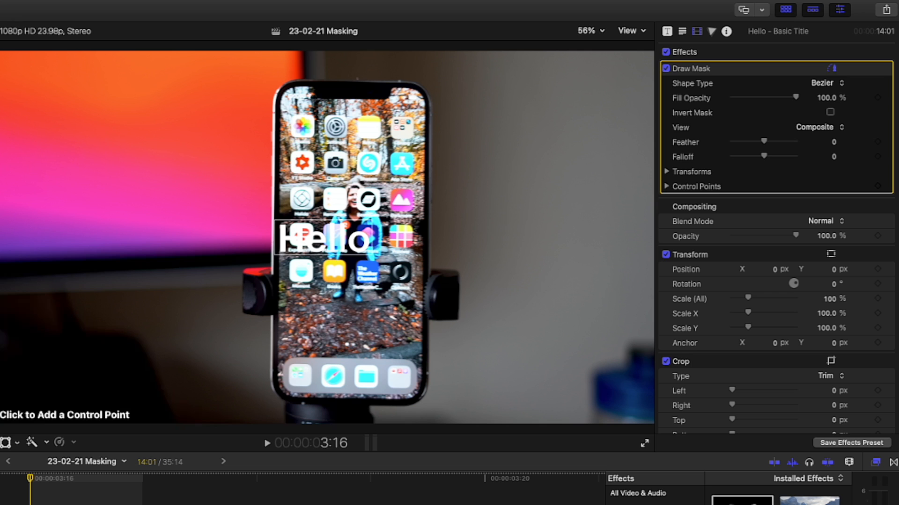
key("super+equal")
key("super+minus")
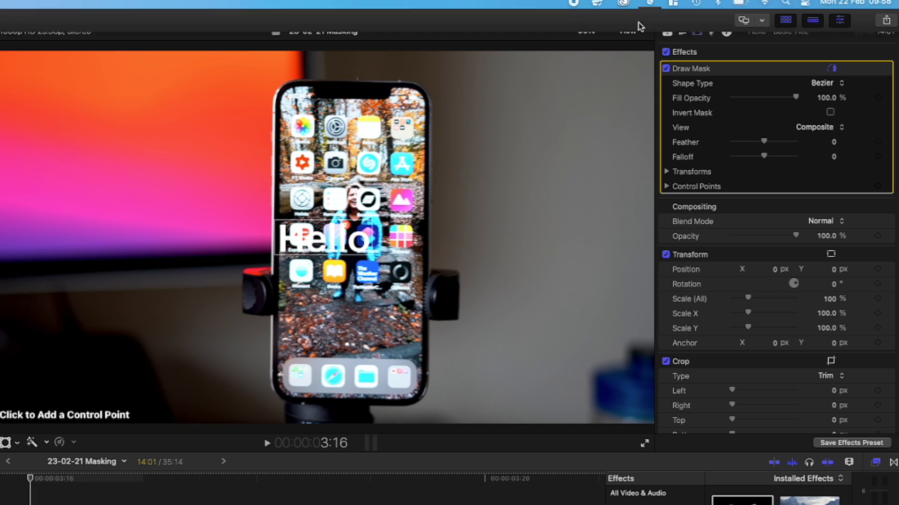
- Zoom the viewer to 100% and draw a closed four-point mask around the Hello title from the phone's left edge, with Linear shape and Invert Mask enabled
left_click(592, 33)
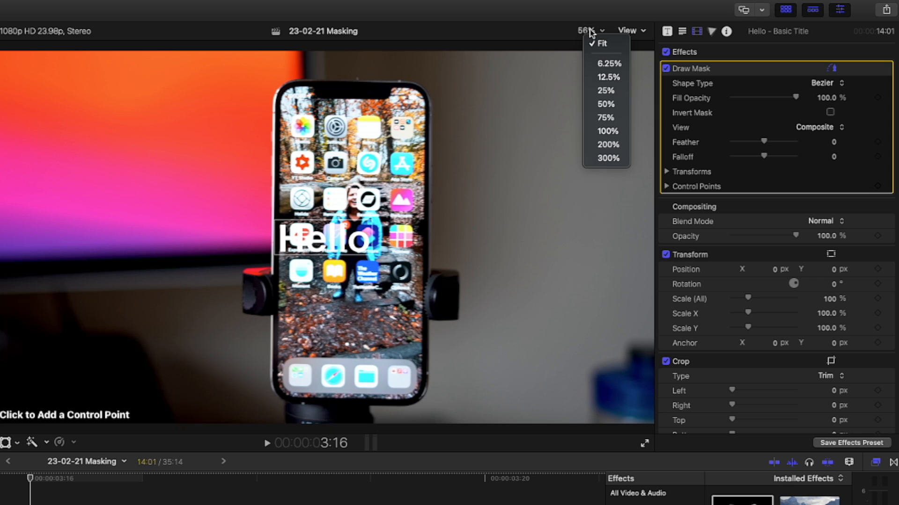
left_click(614, 132)
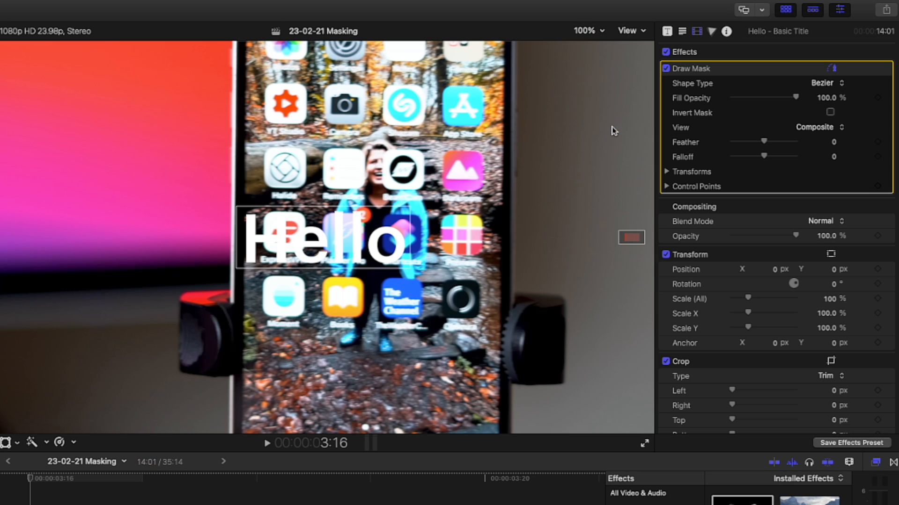
left_click(231, 178)
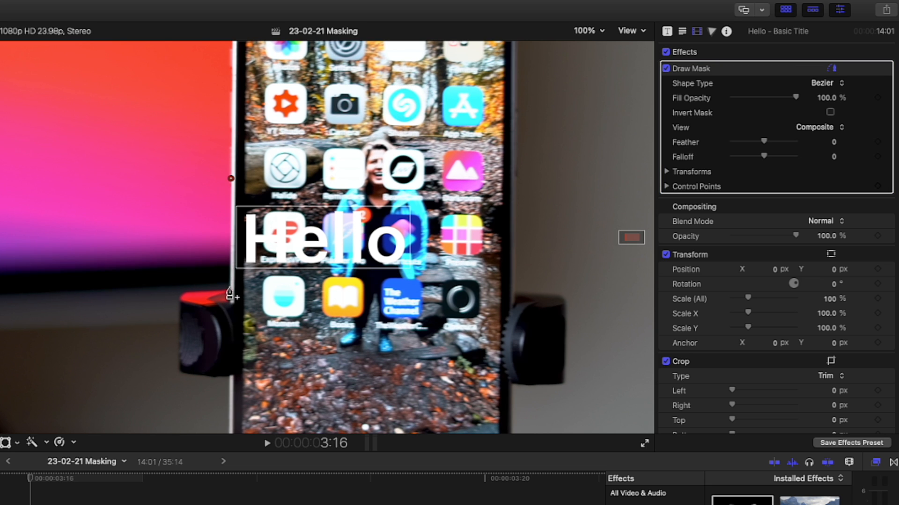
left_click(230, 288)
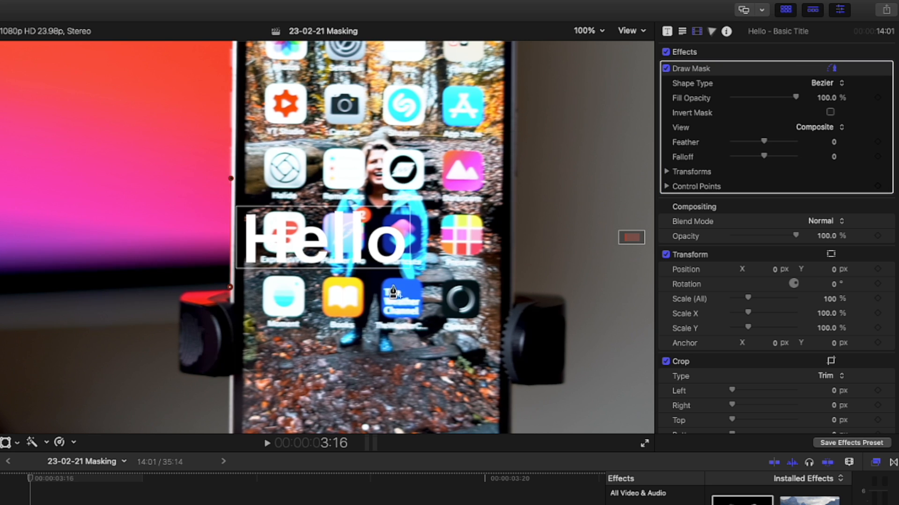
left_click(428, 287)
left_click(424, 183)
left_click(231, 178)
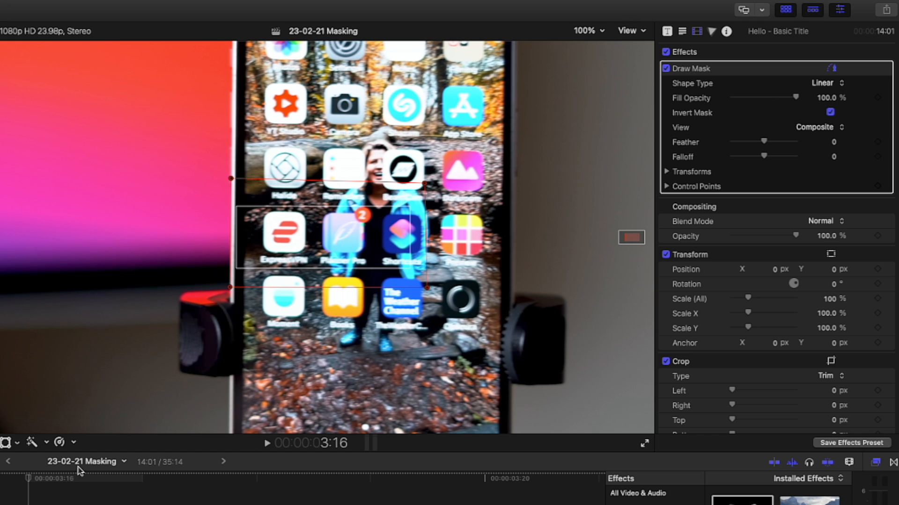
- Keyframe the Draw Mask's Position and Control Points at frame 3:16, where the mask lines up with the phone's left edge
left_click_drag(40, 477, 145, 479)
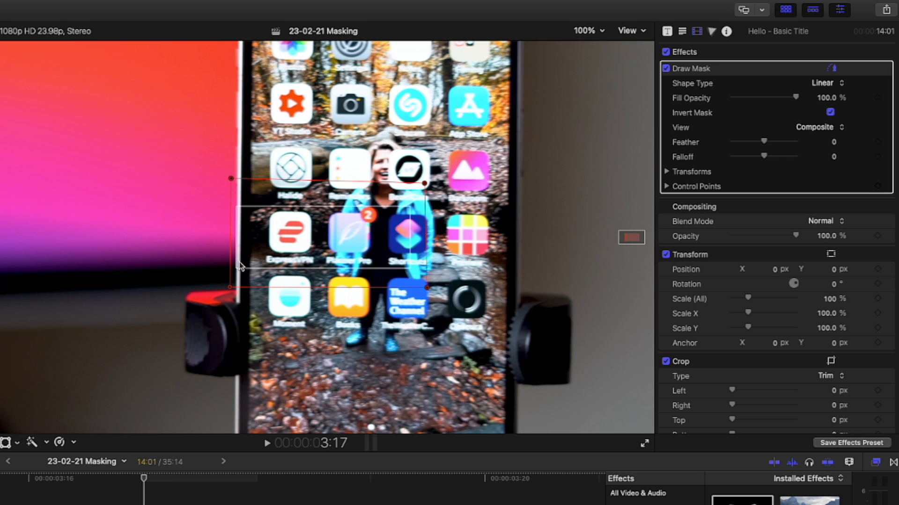
left_click_drag(143, 478, 32, 487)
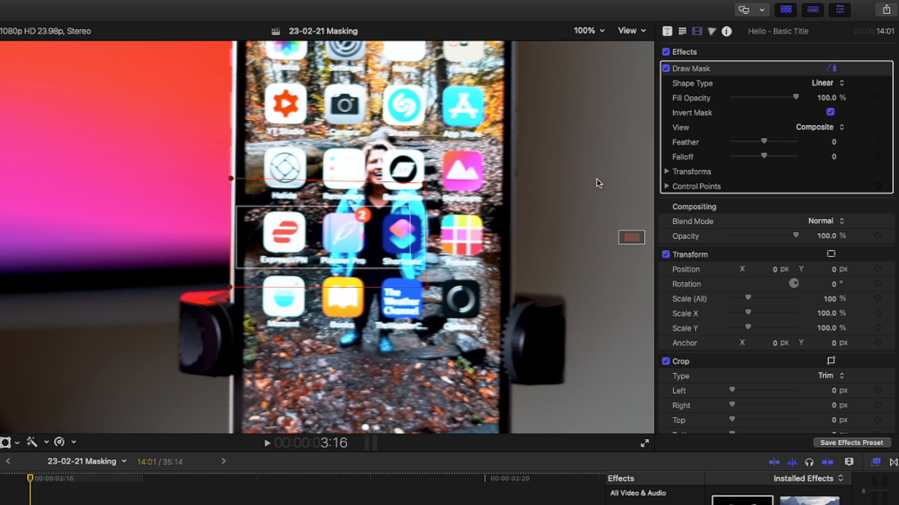
left_click(666, 173)
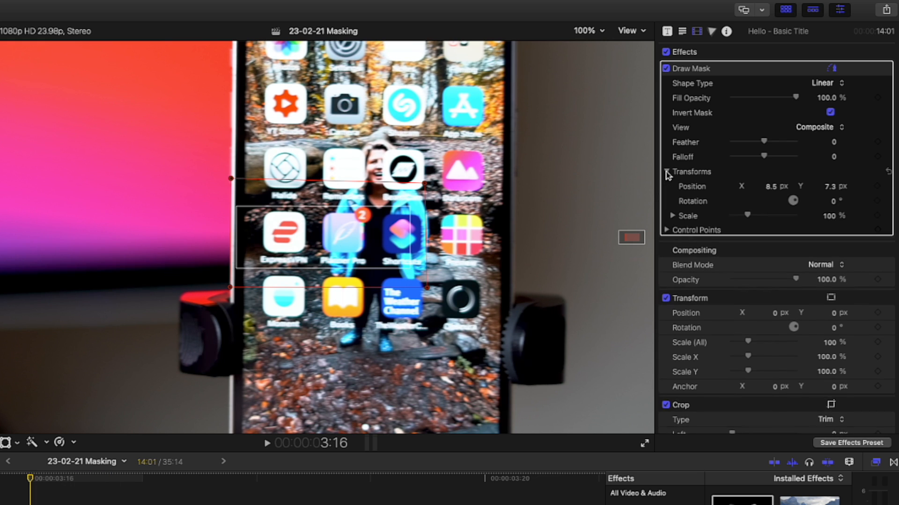
left_click(877, 187)
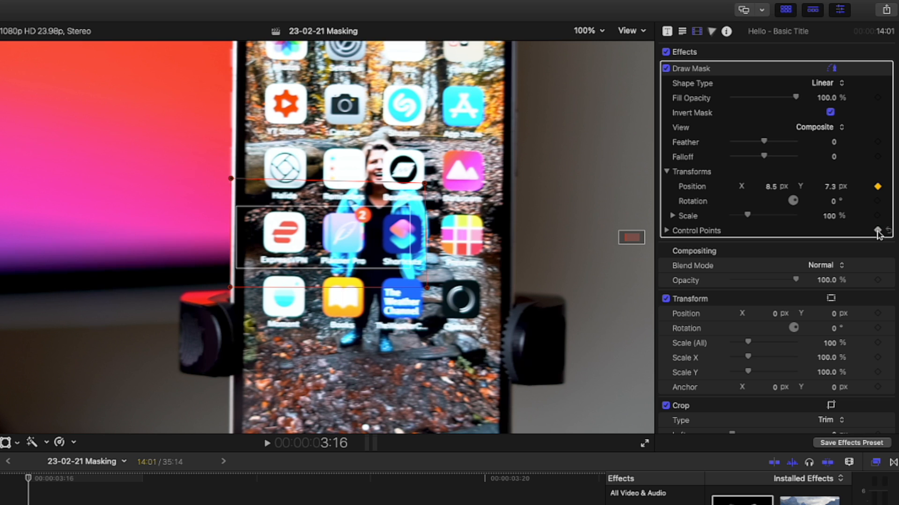
left_click(670, 231)
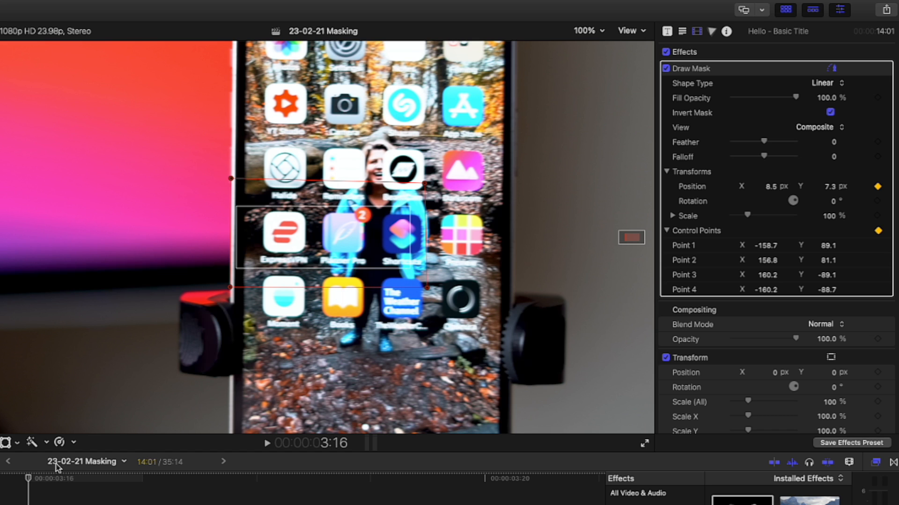
- At frame 3:17, keyframe the mask's Position and Control Points and shift the mask to about X 20.2, Y 7.6 px
left_click(143, 482)
left_click(878, 230)
left_click(666, 231)
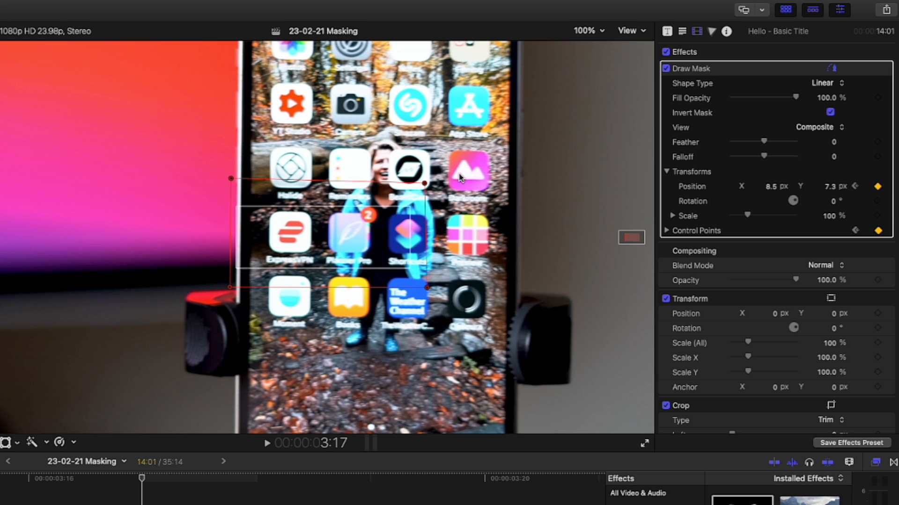
left_click_drag(292, 192, 300, 192)
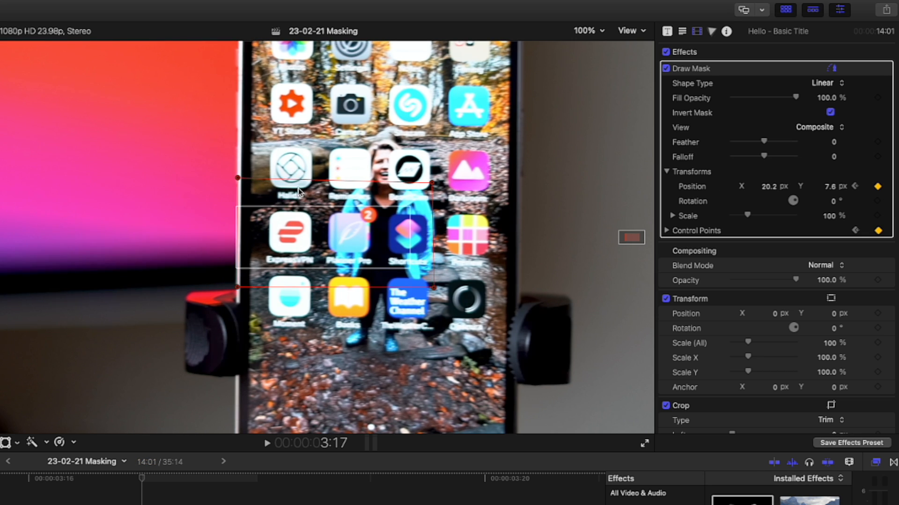
- Zoom the viewer to 200% and fine-tune the mask at frame 3:17 to X 19.9 px along the phone's left edge
left_click(583, 34)
left_click(594, 146)
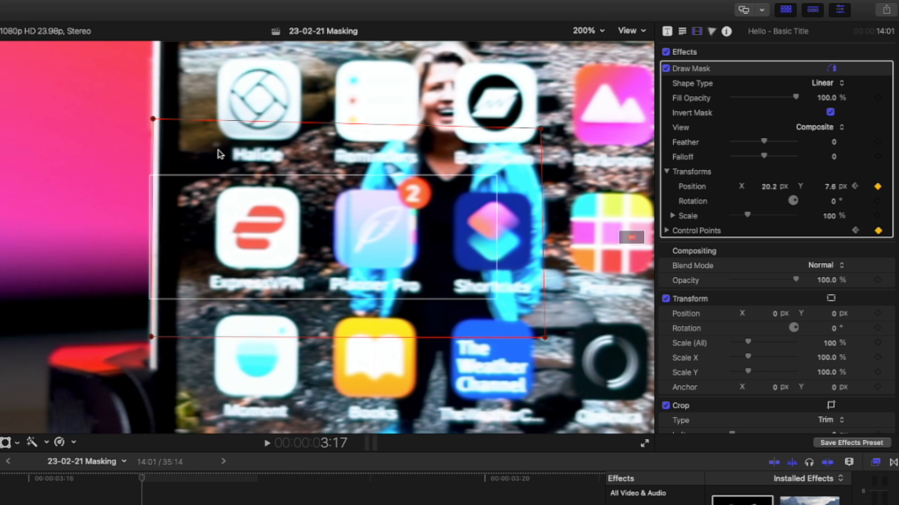
left_click_drag(220, 155, 219, 155)
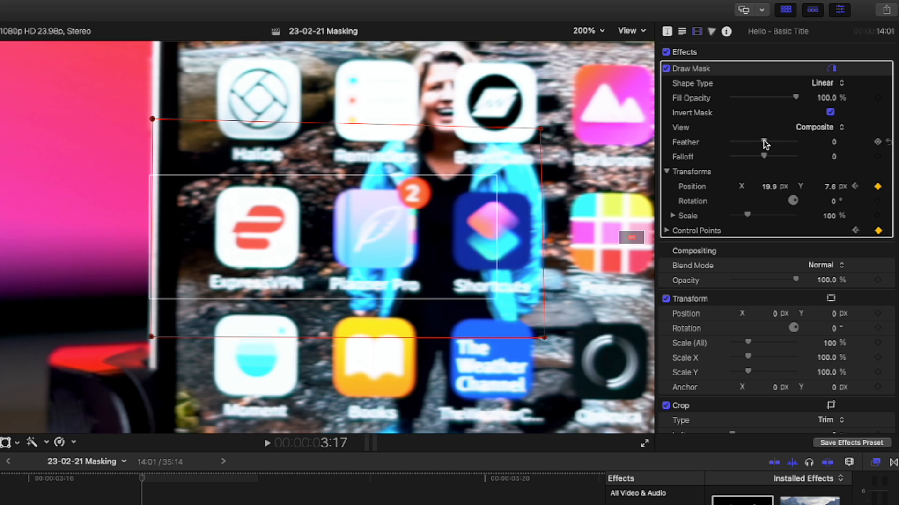
mouse_move(765, 143)
left_mouse_down()
mouse_move(790, 143)
mouse_move(764, 143)
left_mouse_up()
- At frame 3:18, keyframe the mask's Position and Control Points and align it with the phone's edge at about X 28.9, Y 8.2 px
key("Right")
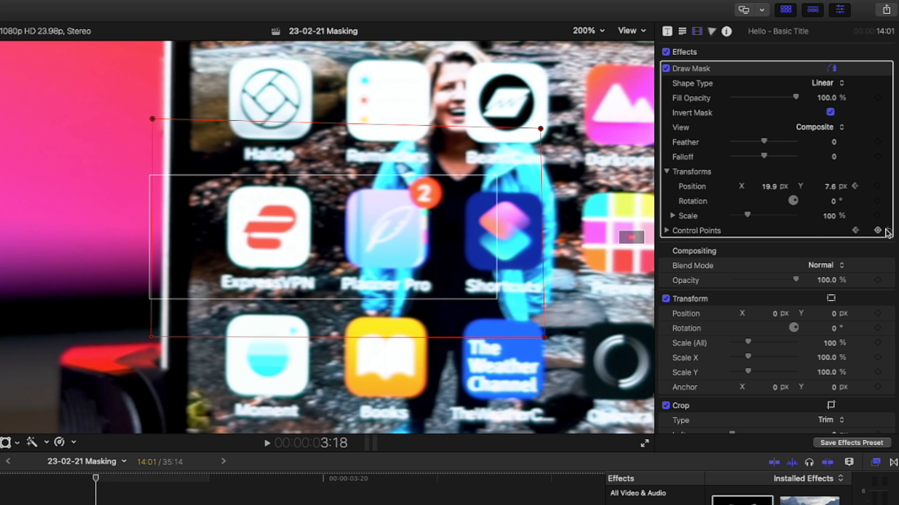
left_click(878, 230)
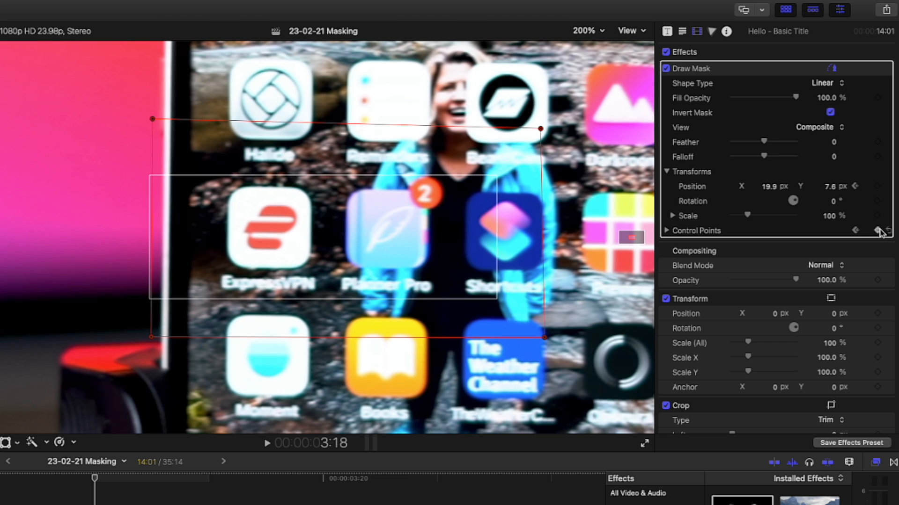
left_click(877, 187)
left_click_drag(268, 150, 279, 151)
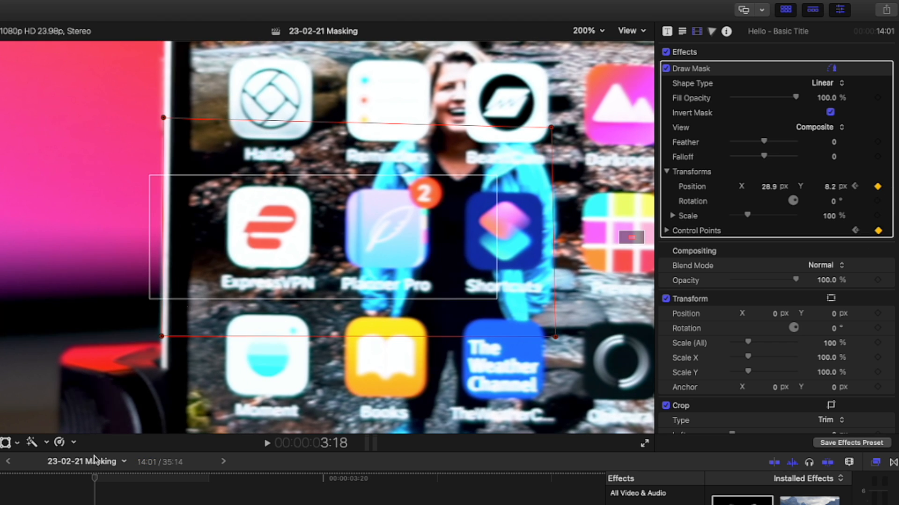
- At frame 3:19, keyframe the mask and move it to the phone's left edge at about X 39.4, Y 9.0 px
left_click(209, 478)
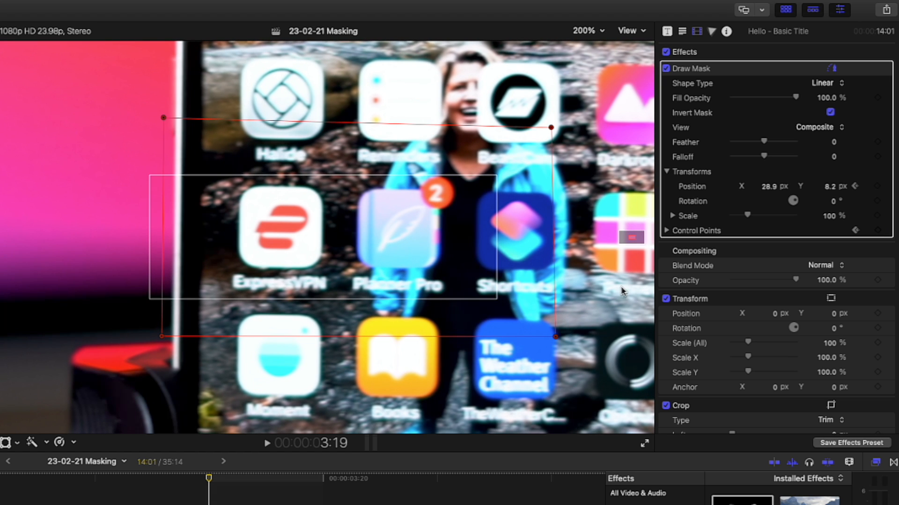
left_click(877, 187)
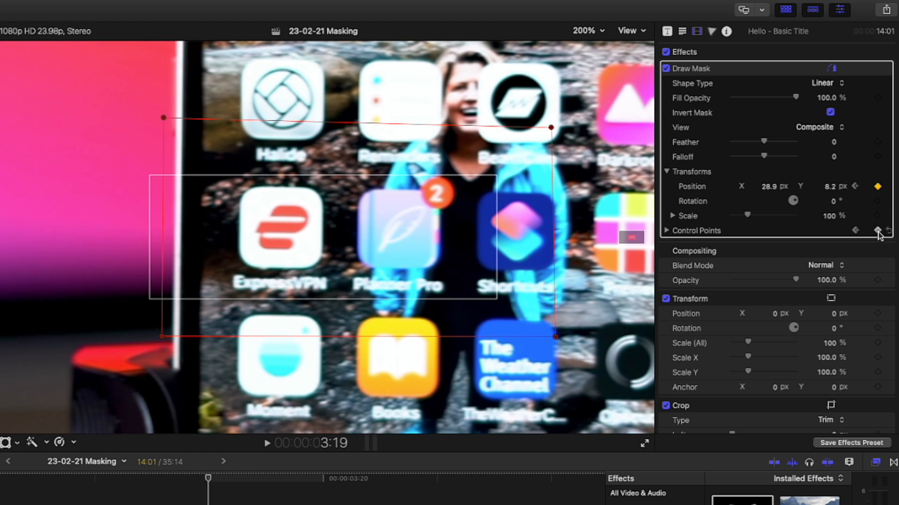
left_click_drag(320, 137, 333, 137)
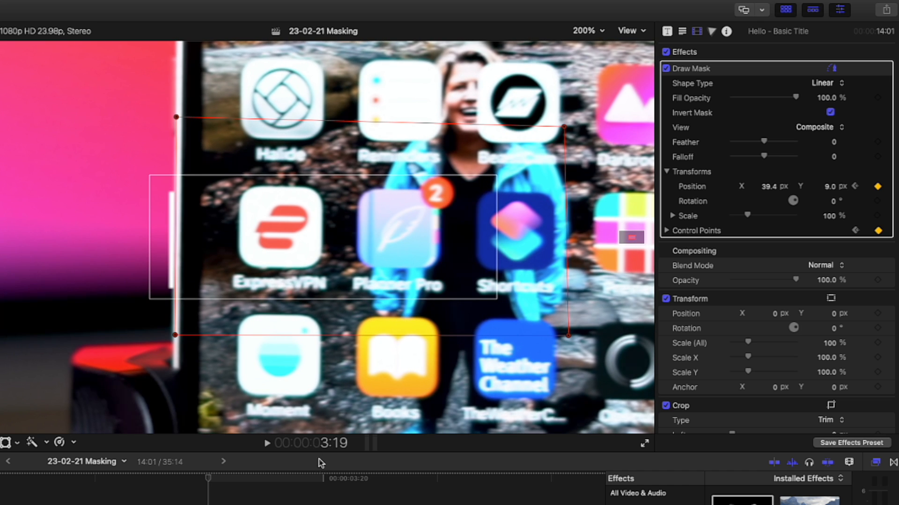
- At frame 3:20, keyframe the mask's Position and Control Points and move it to the phone's left edge at about X 48.5 px
left_click(324, 478)
scroll(323, 496, "right", 4)
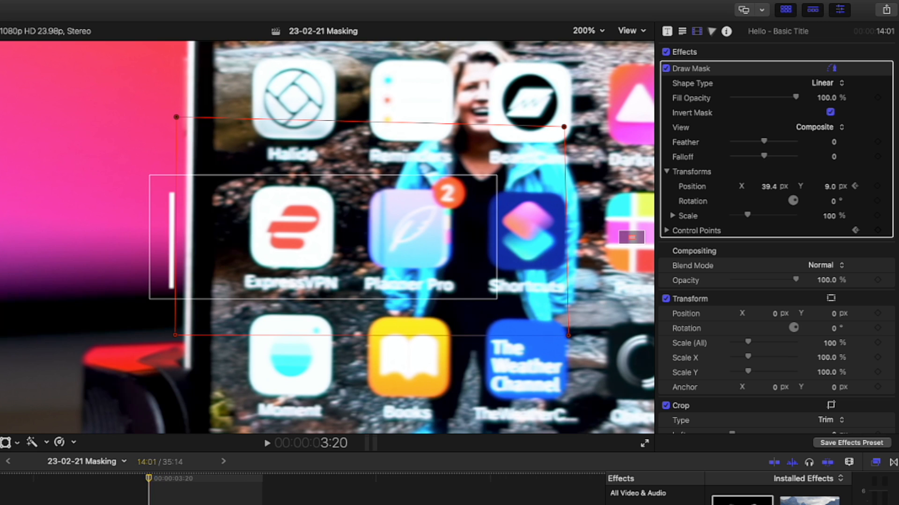
scroll(323, 496, "right", 1)
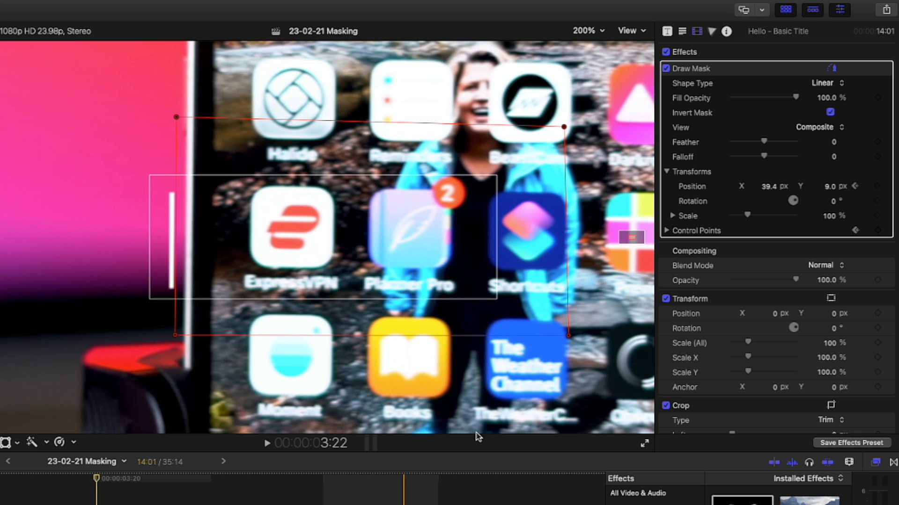
left_click(878, 187)
left_click(878, 231)
left_click(316, 159)
left_click_drag(316, 159, 326, 159)
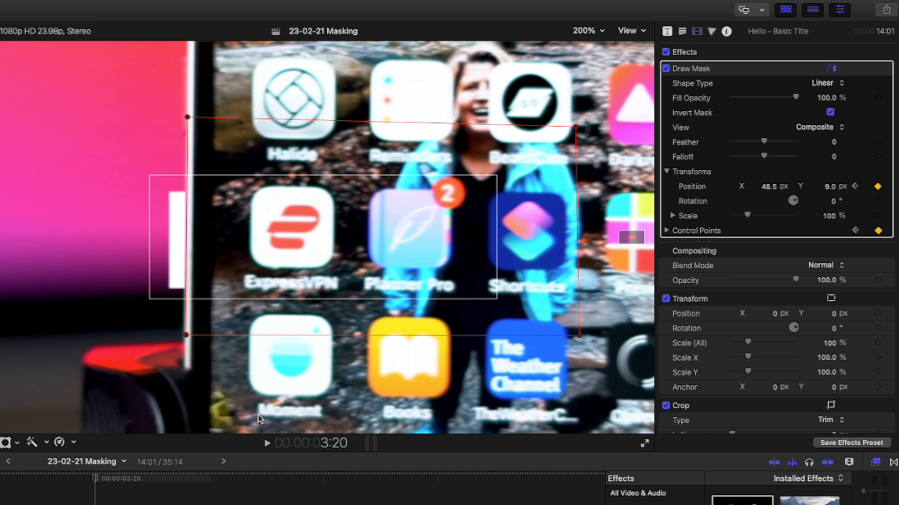
- At frame 3:21, keyframe the mask's Position and Control Points and move it with the phone's edge to about X 58.6, Y 9.4 px
left_click(211, 479)
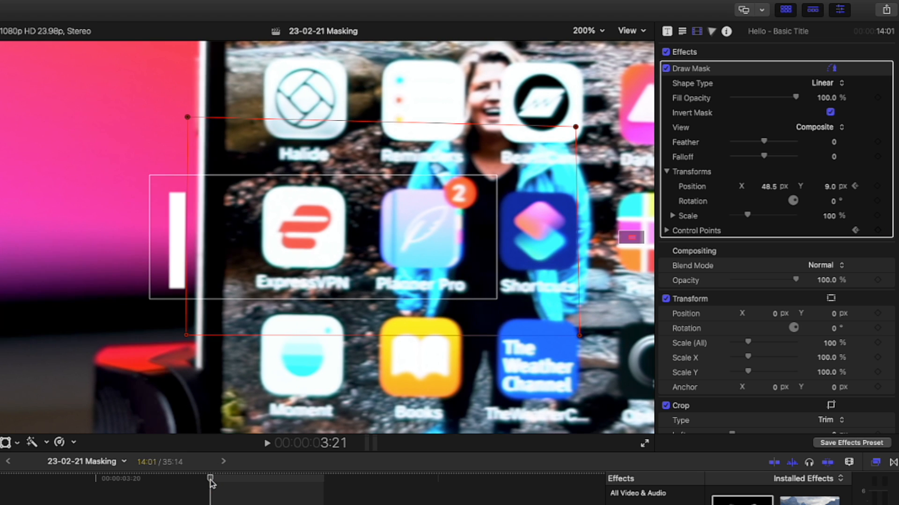
left_click(877, 186)
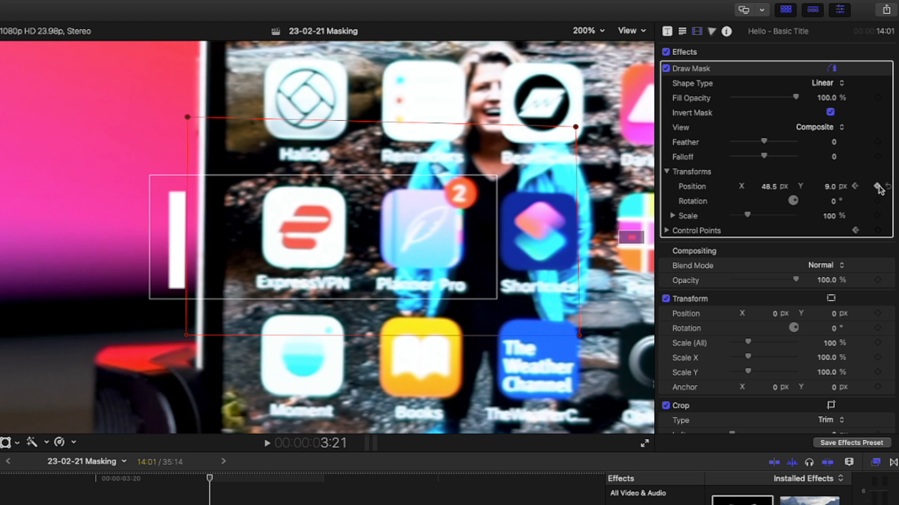
left_click(877, 230)
left_click_drag(272, 144, 284, 151)
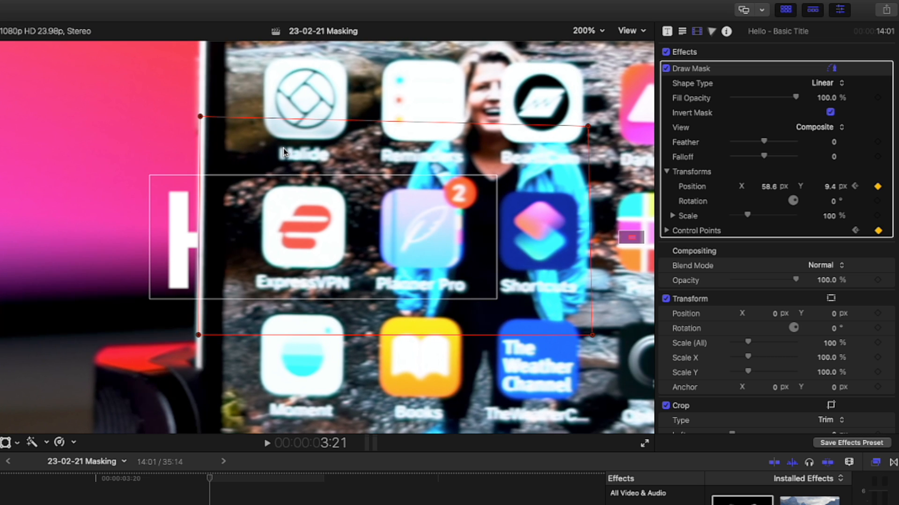
- At frame 3:22, keyframe the mask's Position and Control Points and move it with the phone's edge to about X 66.5 px
scroll(218, 491, "right", 3)
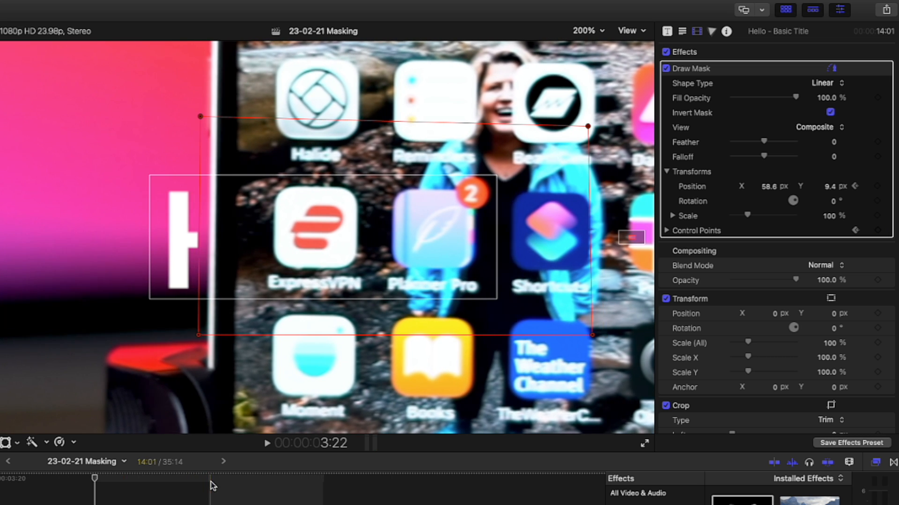
left_click(877, 186)
left_click(877, 230)
left_click_drag(333, 150, 343, 150)
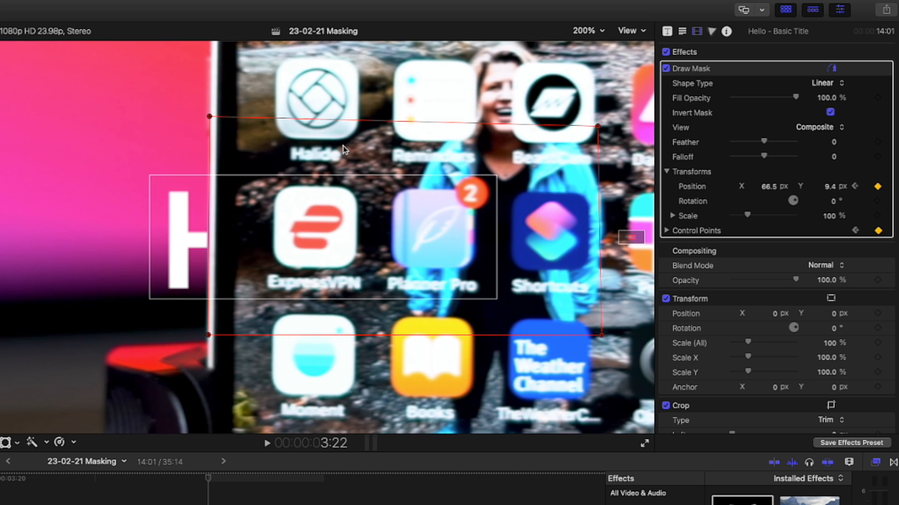
- At frame 3:23, keyframe the mask's Position and Control Points and move it with the phone's edge to about X 76.3 px
key("Right")
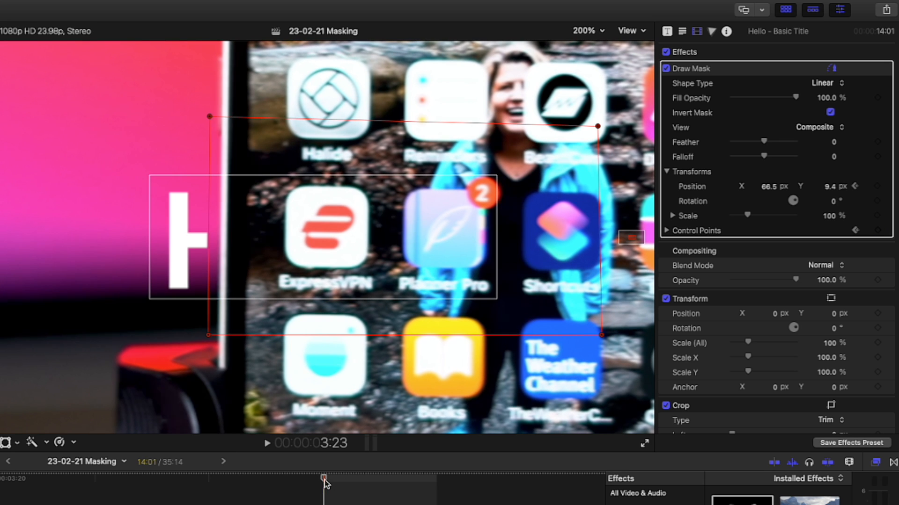
left_click(877, 231)
left_click(877, 186)
left_click_drag(298, 153, 310, 151)
- At frame 4:00, keyframe the mask's Position and Control Points and align it with the phone's edge at about X 84.8, Y 10.3 px
scroll(281, 479, "right", 3)
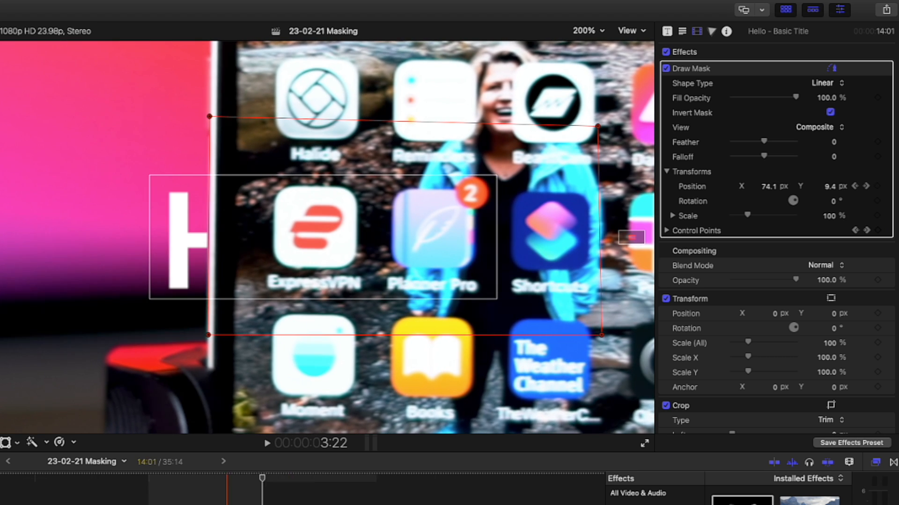
left_click(878, 187)
left_click(877, 231)
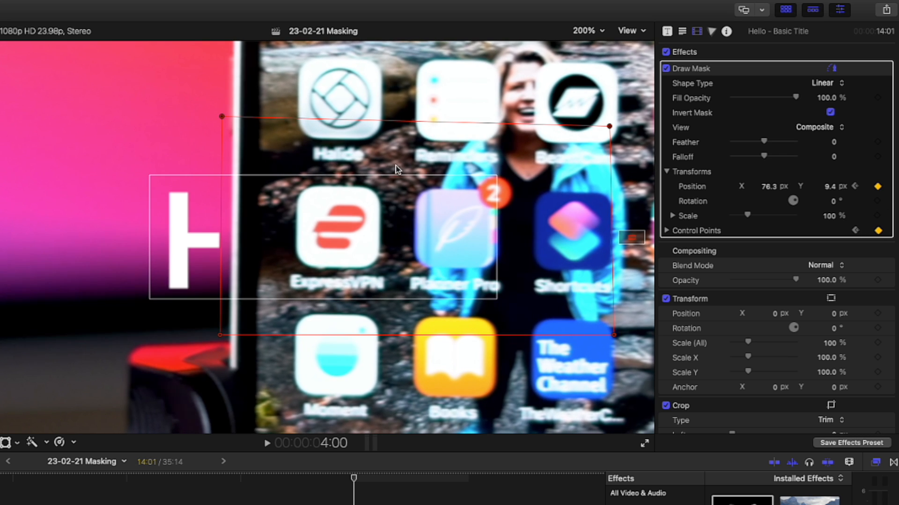
left_click_drag(340, 156, 352, 156)
- At frame 4:01, keyframe the mask's Position and Control Points and align it with the phone's edge at about X 94.6, Y 11.2 px
scroll(263, 486, "right", 4)
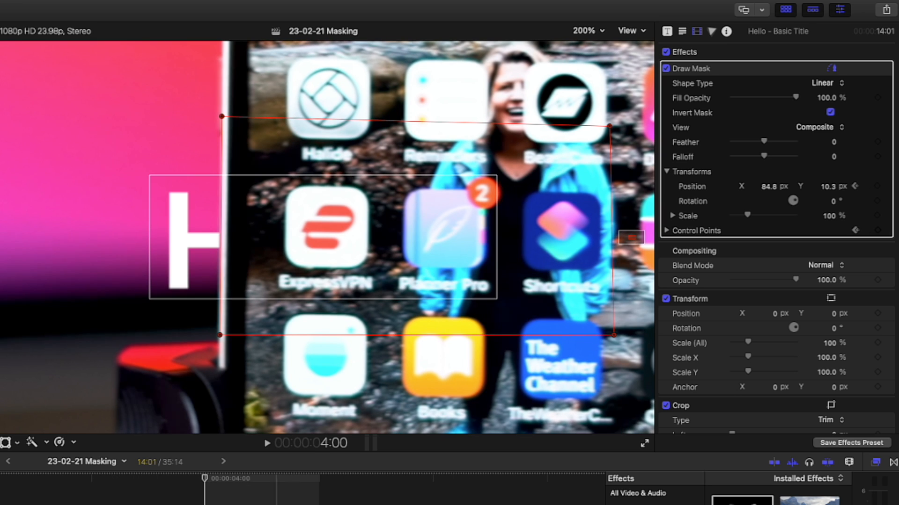
left_click(321, 480)
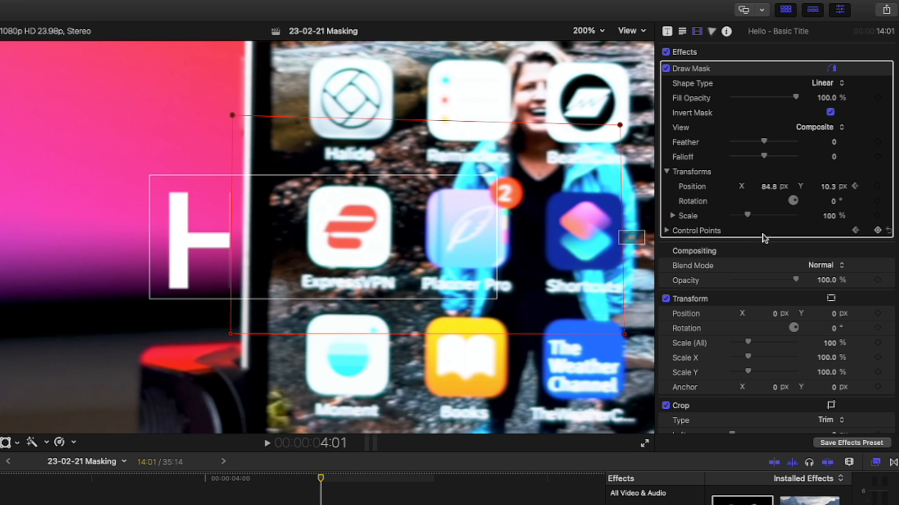
left_click(878, 186)
left_click(877, 230)
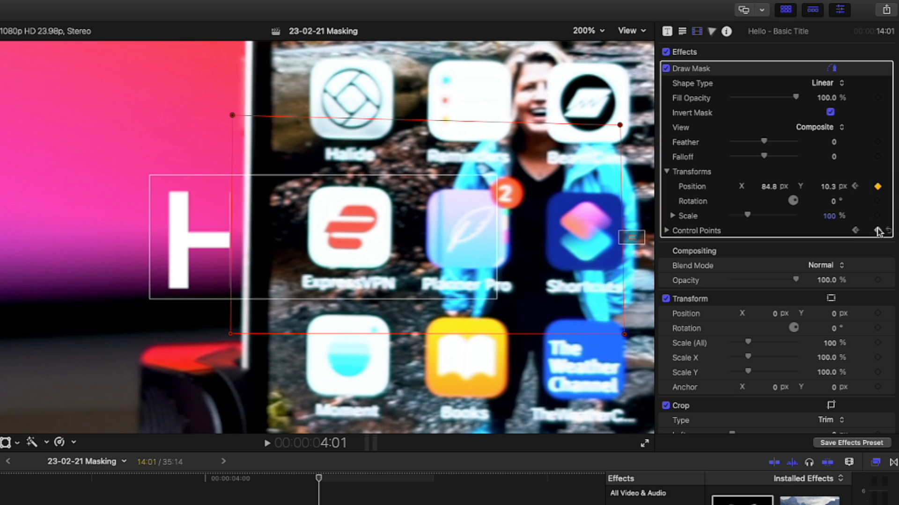
left_click(324, 155)
left_click_drag(324, 155, 336, 154)
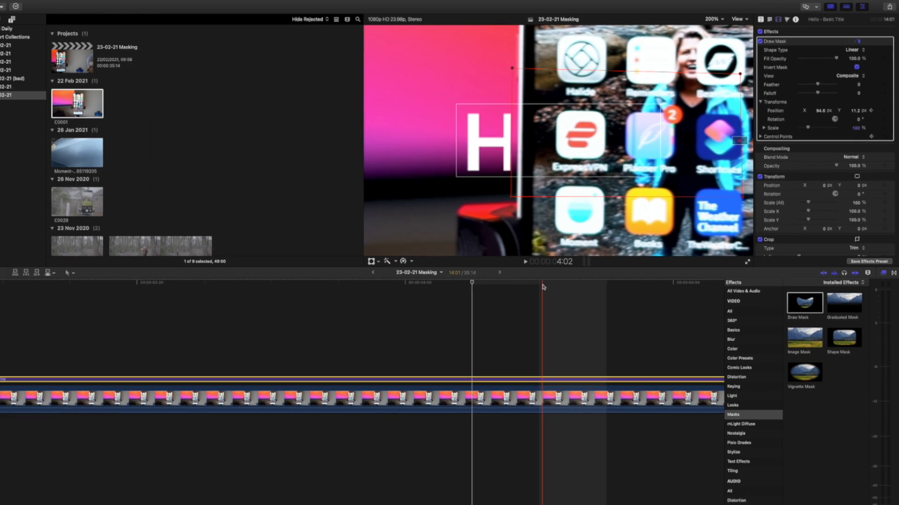
- Keyframe the mask frame by frame from 4:02 to 4:07, following the phone's left edge to about X 150, Y 12.8 px
left_click(543, 287)
left_click(884, 110)
left_click(885, 137)
left_click_drag(527, 140, 560, 141)
scroll(543, 287, "right", 3)
left_click(440, 286)
scroll(435, 323, "right", 3)
left_click(477, 318)
left_click(884, 108)
left_click(884, 134)
scroll(477, 318, "right", 2)
left_click(477, 318)
left_click(884, 108)
left_click(884, 134)
scroll(498, 316, "right", 3)
left_click(397, 316)
left_click(884, 109)
left_click(884, 134)
left_click(450, 317)
left_click(885, 134)
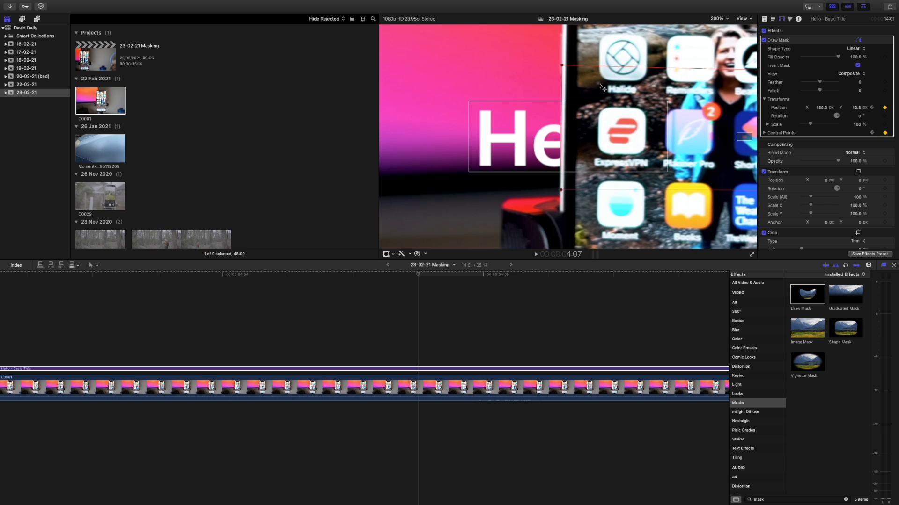
- Continue keyframing the mask frame by frame from 4:08 to 4:13, following the phone's left edge to about X 203.8, Y 13.3 px
left_click(483, 281)
left_click(885, 134)
scroll(443, 281, "right", 3)
left_click_drag(636, 84, 682, 82)
left_click(442, 282)
left_click(885, 134)
left_click(529, 302)
left_click(884, 108)
left_click(885, 134)
scroll(538, 302, "right", 3)
left_click(538, 302)
left_click(884, 108)
scroll(541, 301, "right", 5)
left_click(263, 300)
left_click(885, 133)
left_click(307, 281)
left_click(884, 133)
left_click(309, 282)
- Keyframe the mask on each frame from 4:14 to 4:19, following the phone's left edge to about X 260, Y 13.5 px
key("super+minus")
key("super+minus")
key("super+minus")
key("super+minus")
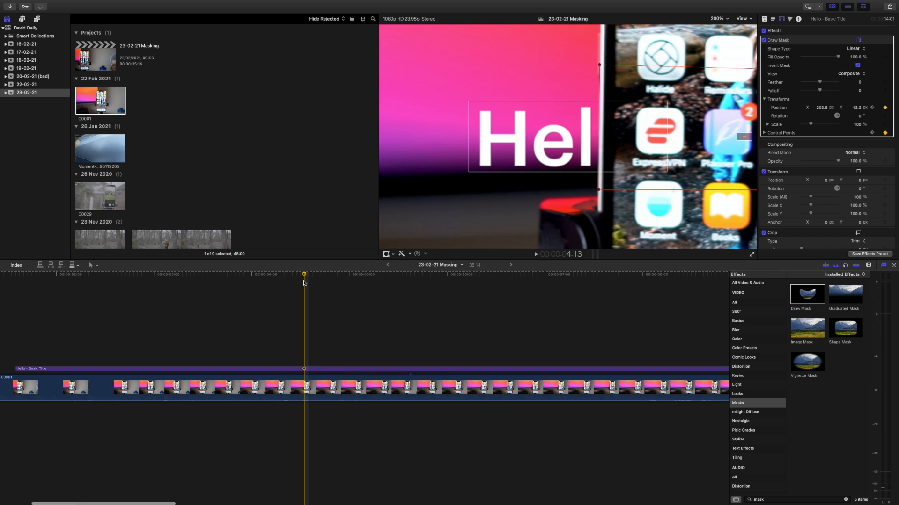
key("super+equal")
key("super+equal")
key("super+equal")
key("super+equal")
key("super+equal")
left_click(311, 282)
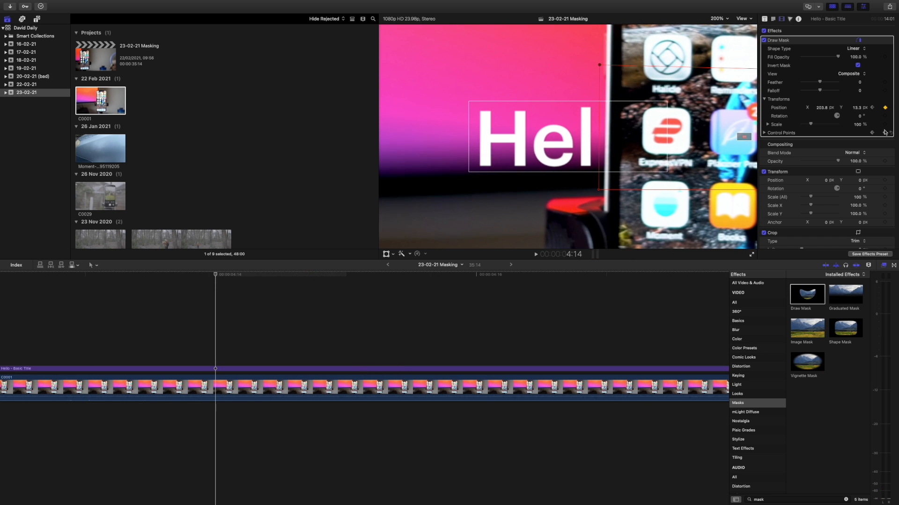
left_click(458, 281)
left_click(477, 281)
left_click(885, 133)
left_click_drag(674, 94, 703, 89)
scroll(496, 282, "right", 3)
left_click(500, 280)
left_click(884, 133)
scroll(532, 289, "right", 2)
left_click(532, 288)
left_click(885, 133)
scroll(562, 282, "right", 3)
left_click(451, 282)
left_click(884, 133)
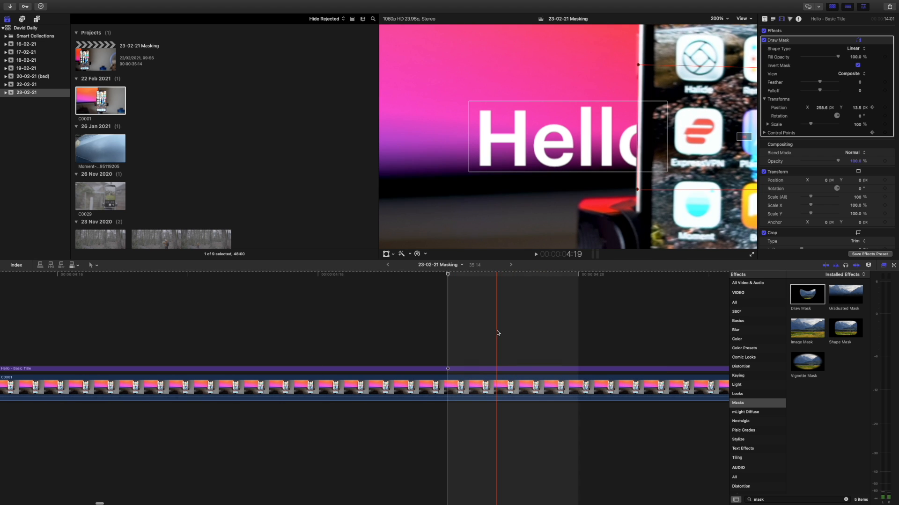
- At frame 4:20, keyframe the mask's Position and Control Points and move it to the phone's left edge at about X 267.5 px
scroll(496, 282, "right", 3)
left_click(300, 276)
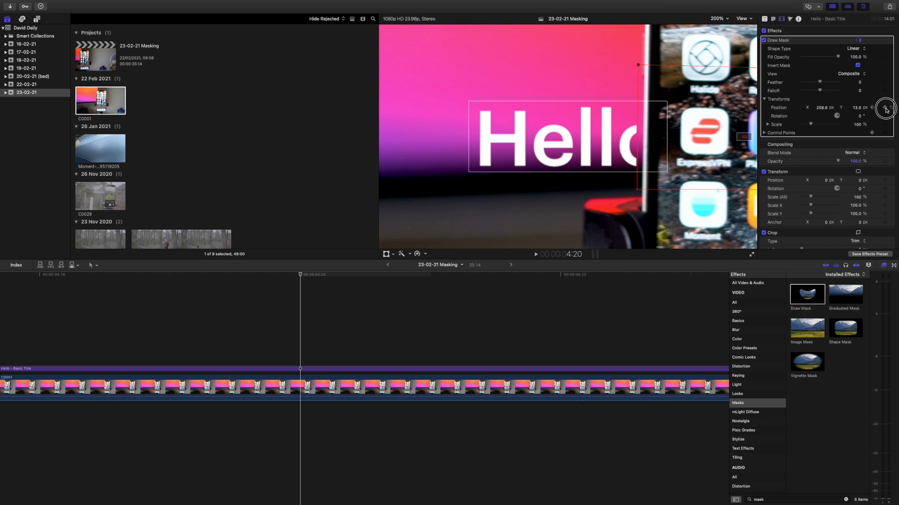
left_click(884, 133)
left_click_drag(697, 92, 701, 92)
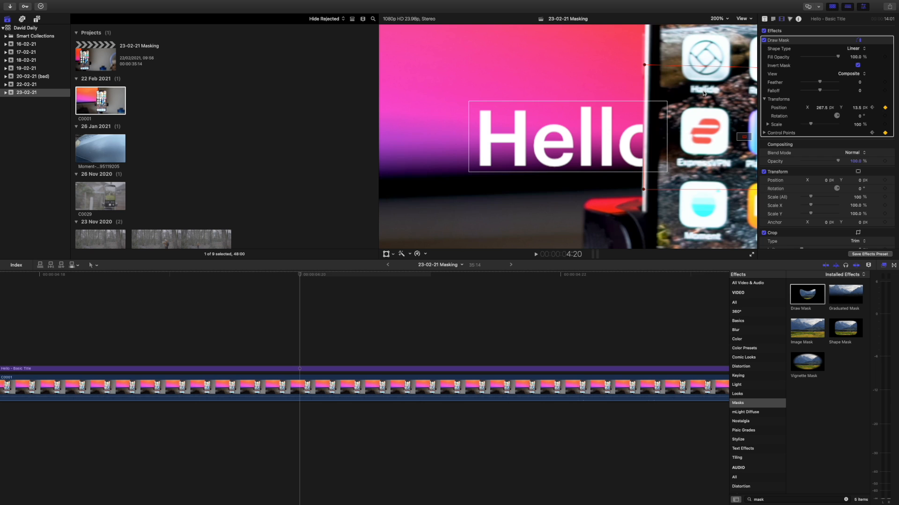
- Keyframe the mask's Position and Control Points at frames 4:21 and 4:22, following the phone's left edge to about X 285.1, Y 13.7 px
scroll(425, 301, "right", 3)
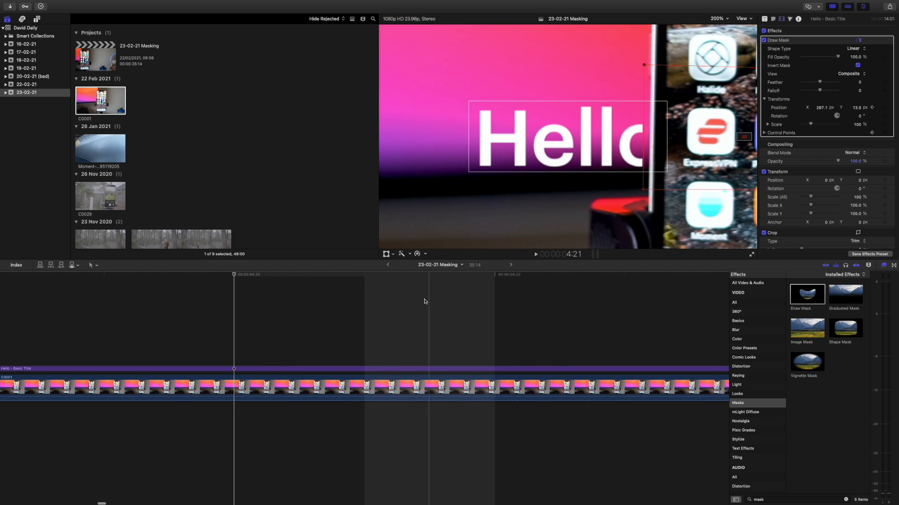
left_click(366, 279)
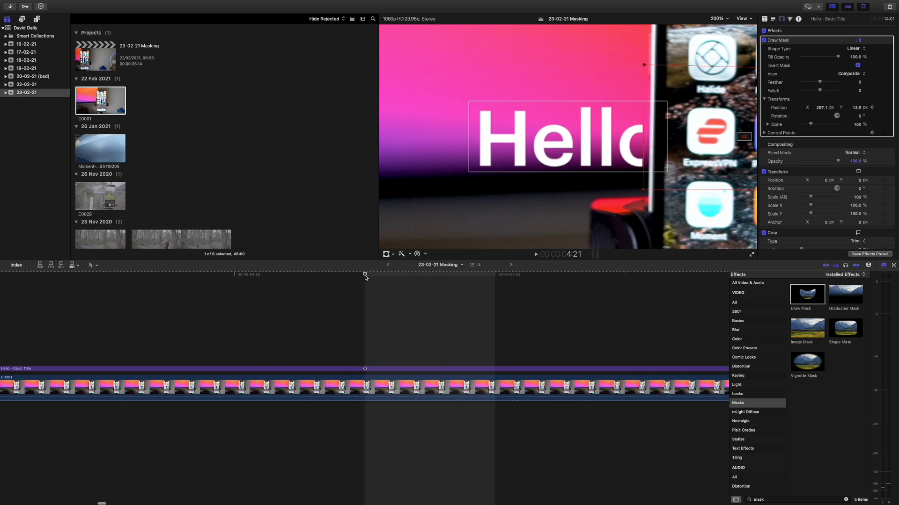
left_click(884, 108)
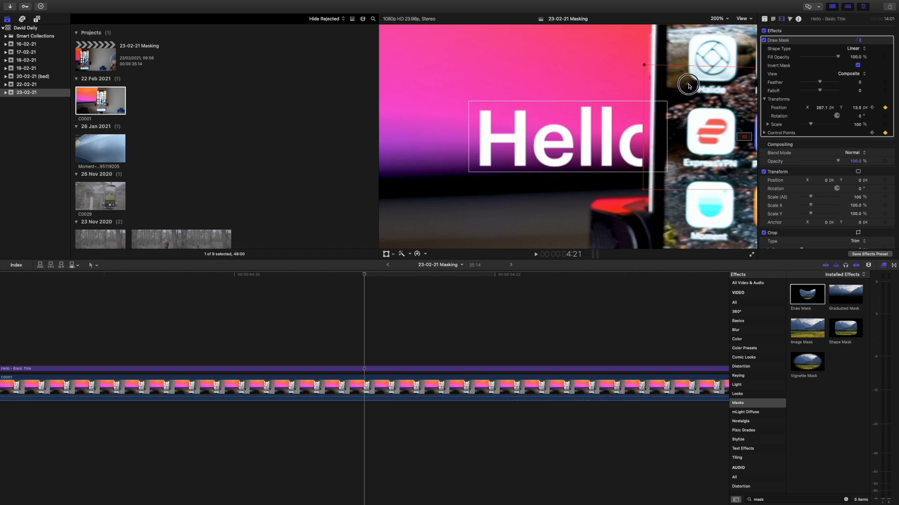
left_click_drag(695, 85, 695, 85)
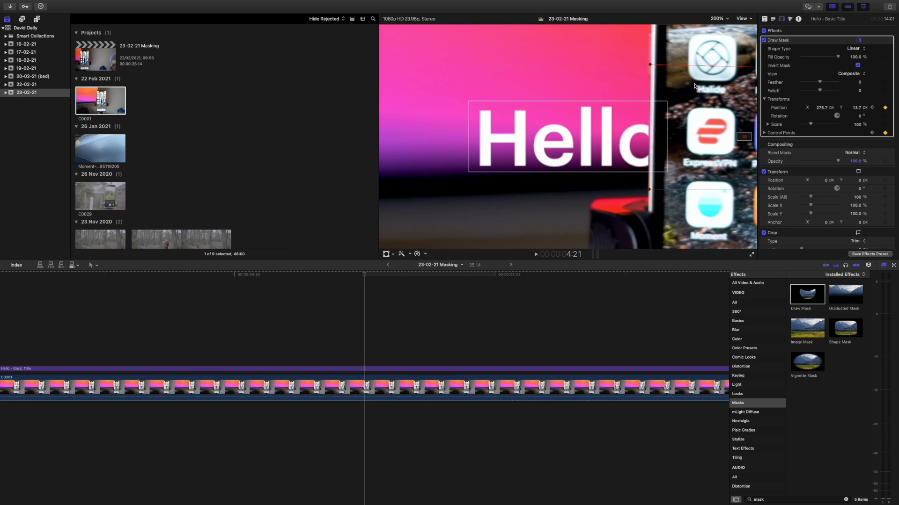
scroll(461, 325, "right", 3)
left_click(415, 324)
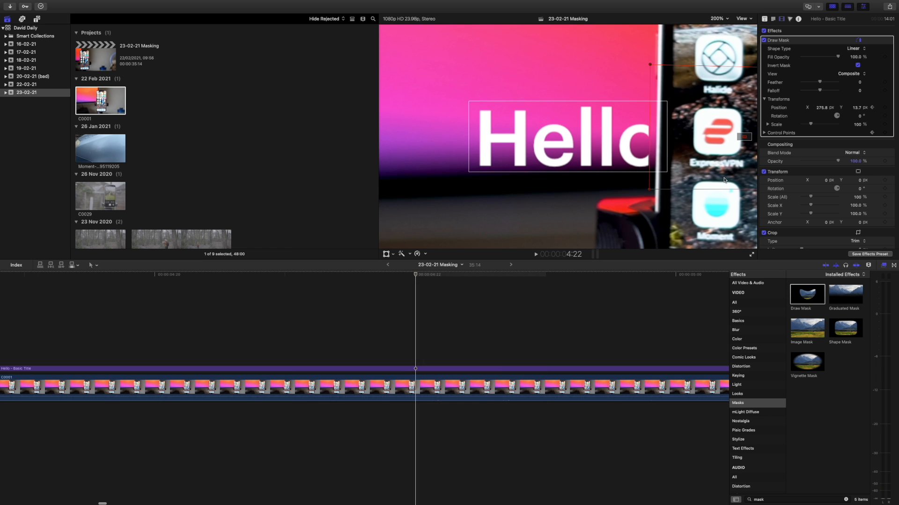
left_click(884, 107)
left_click(884, 133)
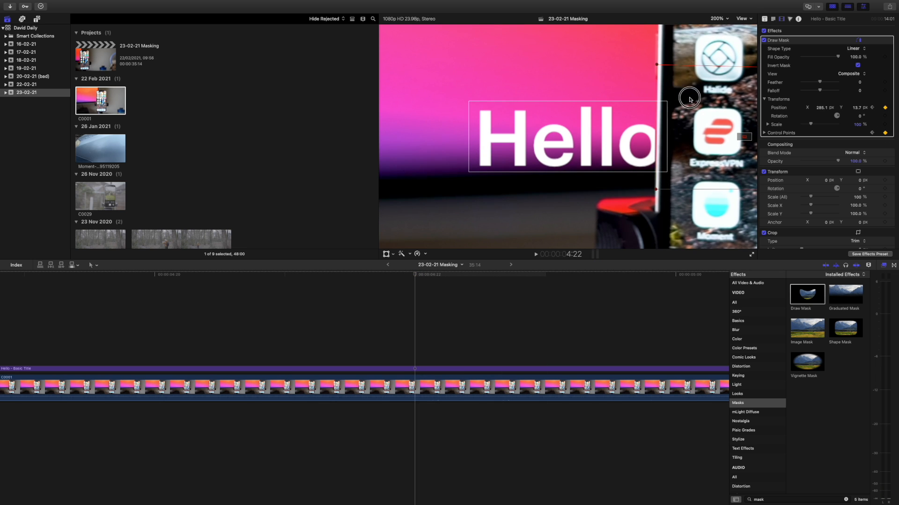
- Keyframe the mask at frames 4:23 and 5:00, following the phone's left edge to about X 302.9, Y 13.7 px
left_click(546, 275)
left_click(885, 107)
left_click(885, 133)
left_click_drag(702, 90, 708, 92)
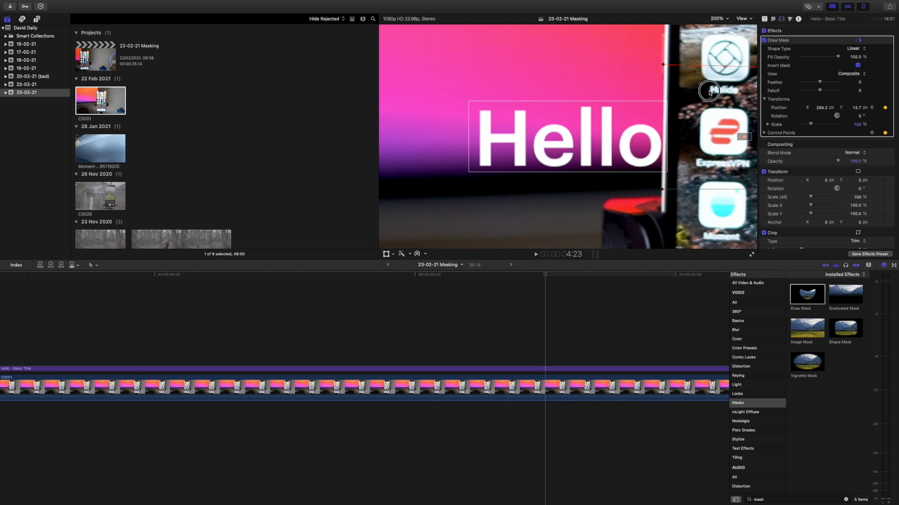
scroll(597, 305, "right", 5)
left_click(570, 287)
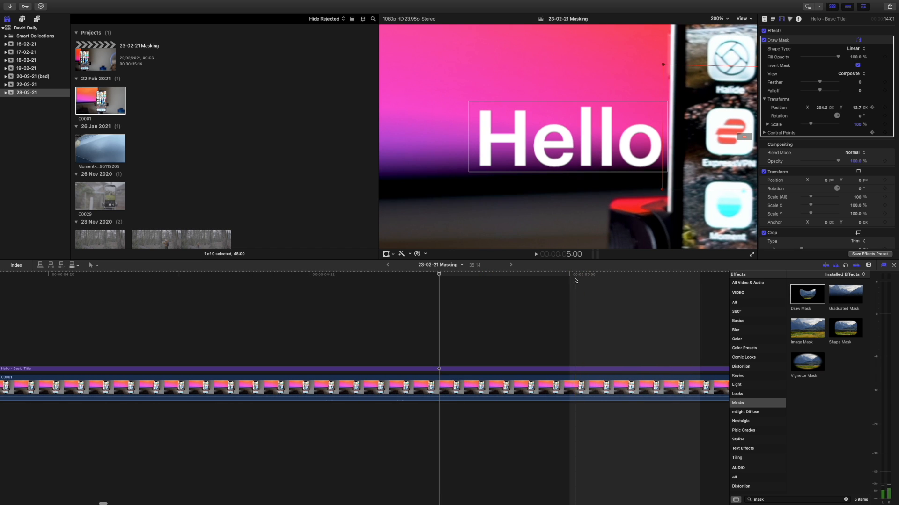
left_click(885, 107)
left_click(885, 133)
left_click_drag(703, 85, 709, 85)
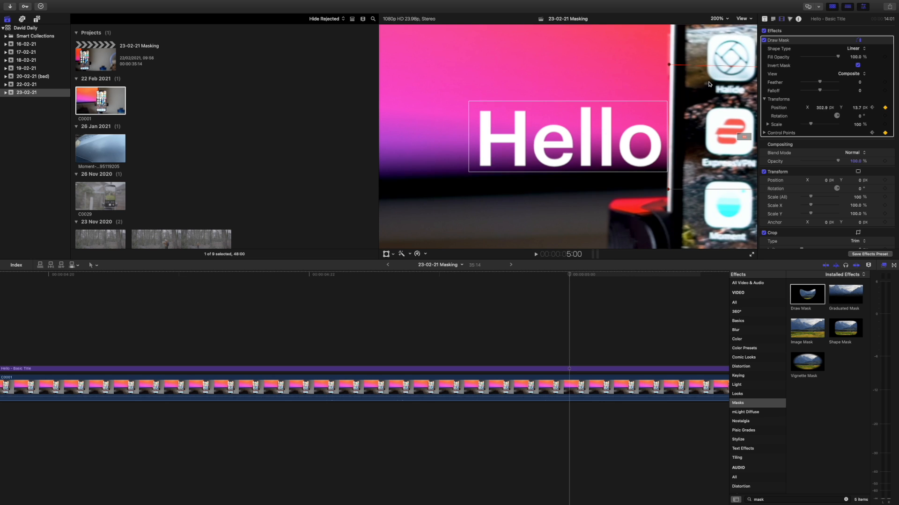
- Fit the whole frame in the viewer and play the title reveal from 3:00 to check the mask movement
left_click(715, 19)
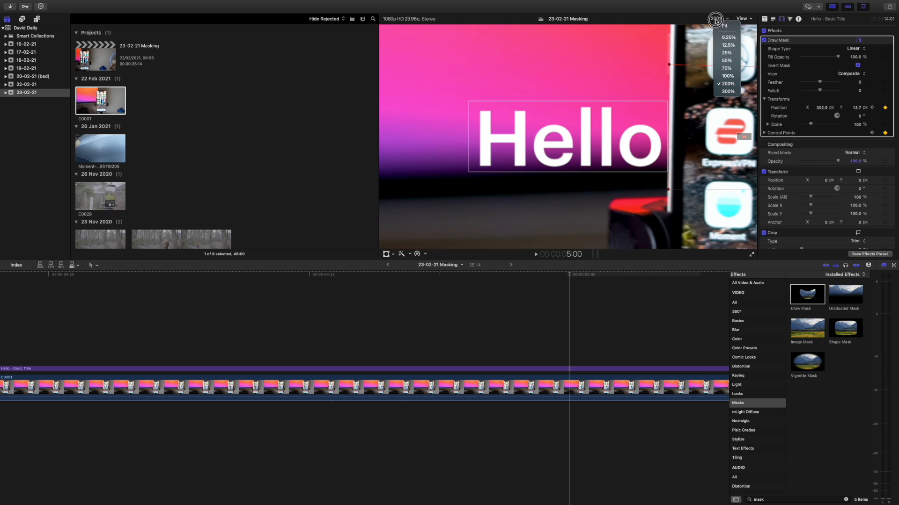
left_click(719, 26)
scroll(373, 321, "left", 10)
scroll(190, 309, "left", 5)
key("super+minus")
key("super+minus")
key("super+minus")
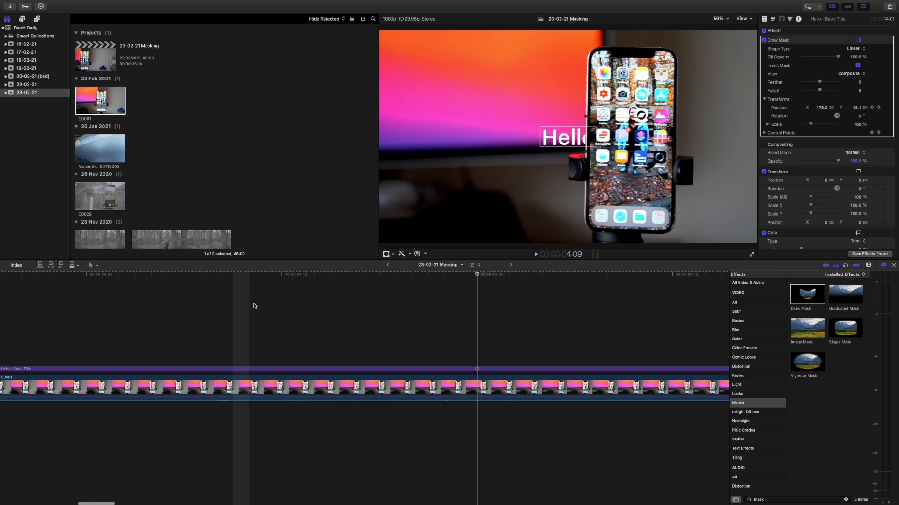
scroll(329, 303, "left", 3)
scroll(329, 303, "left", 5)
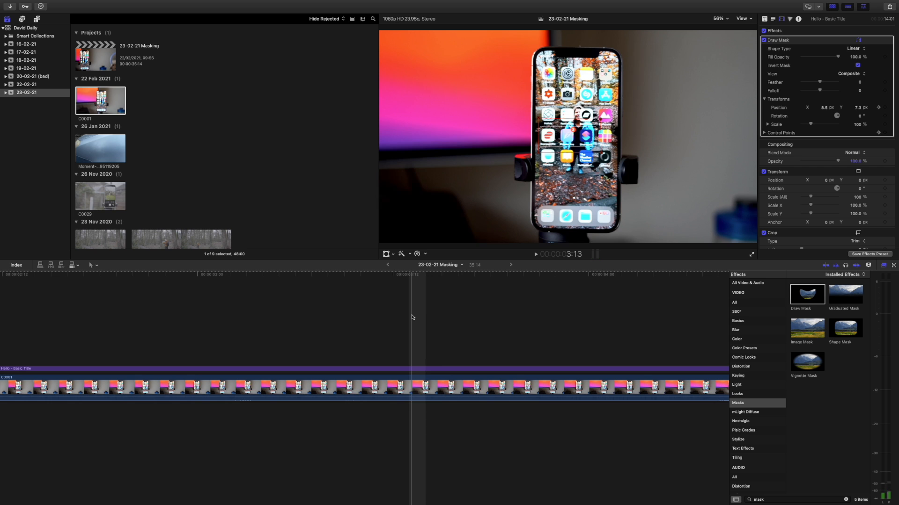
left_click(199, 278)
key("space")
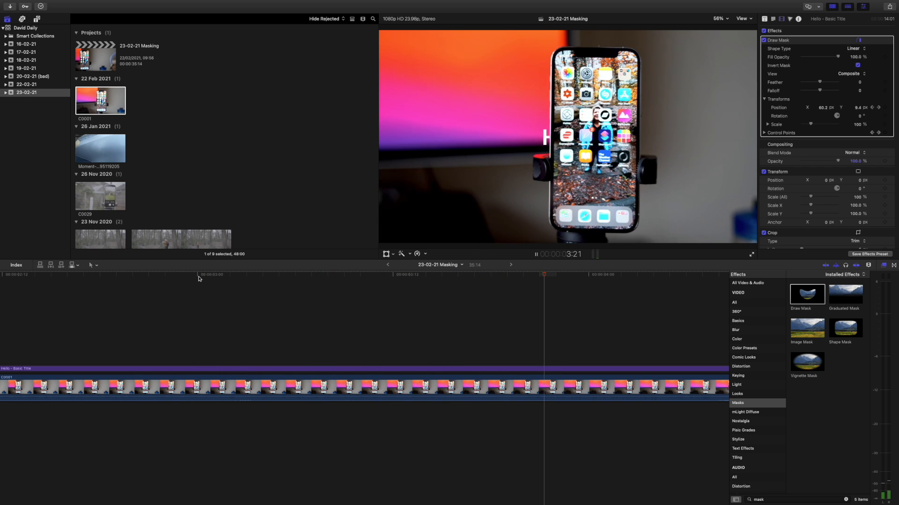
key("space")
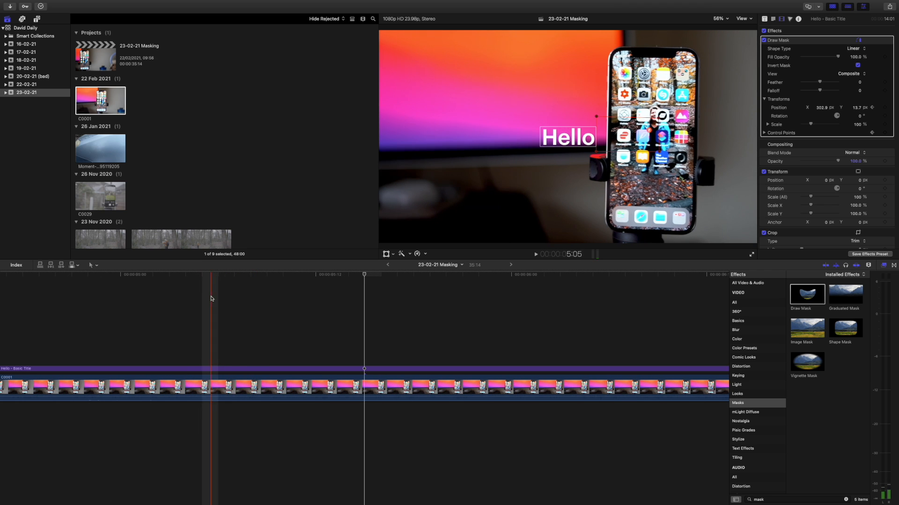
- Replay the reveal from before 4:00 until the phone has cleared the whole Hello title
scroll(304, 303, "left", 5)
key("super+minus")
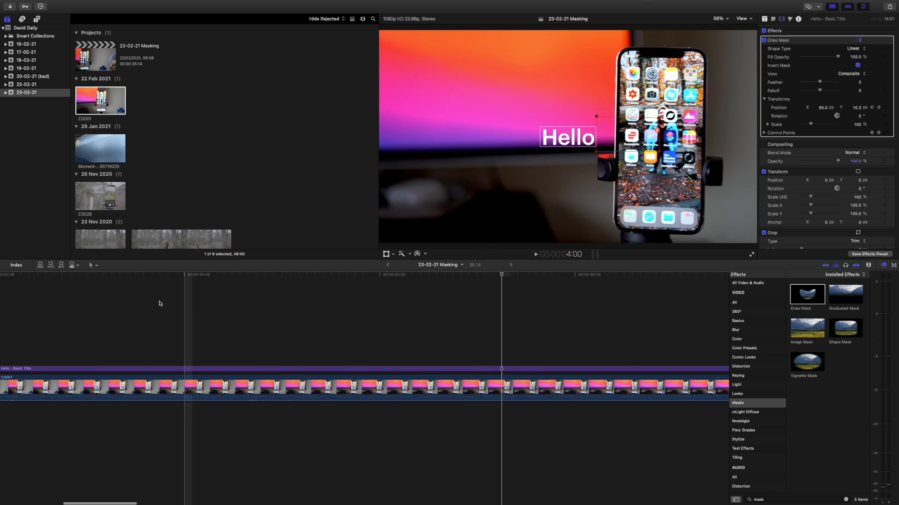
key("space")
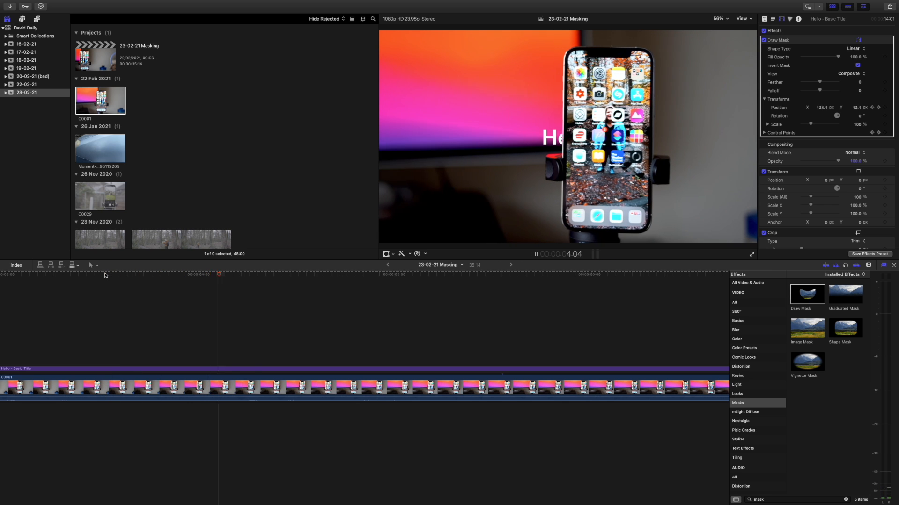
key("space")
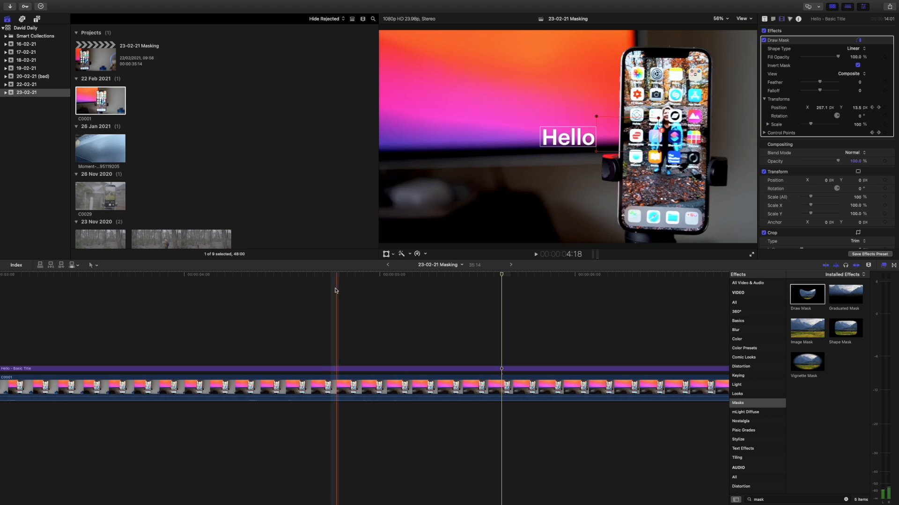
- Inspect the Hello title's mask keyframes at frame 4:16 with the viewer at 100%
left_click(315, 276)
key("super+equal")
key("super+equal")
key("super+equal")
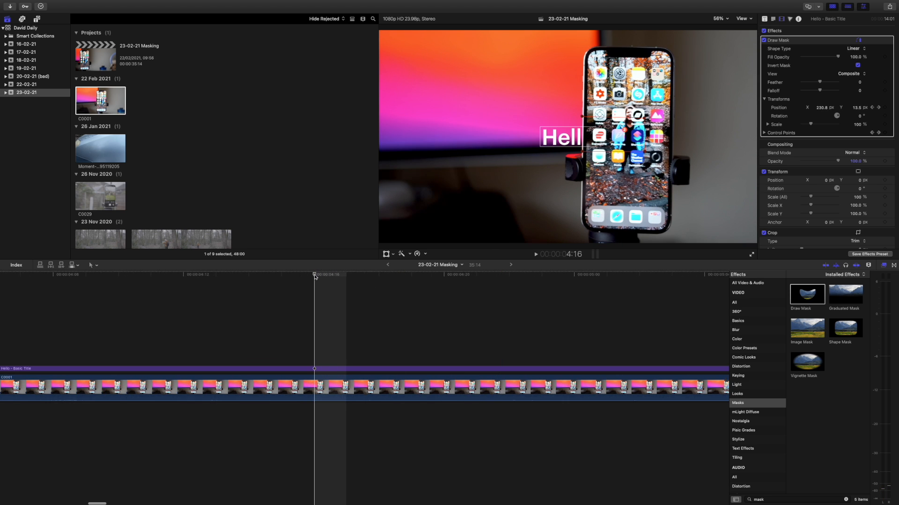
left_click(726, 19)
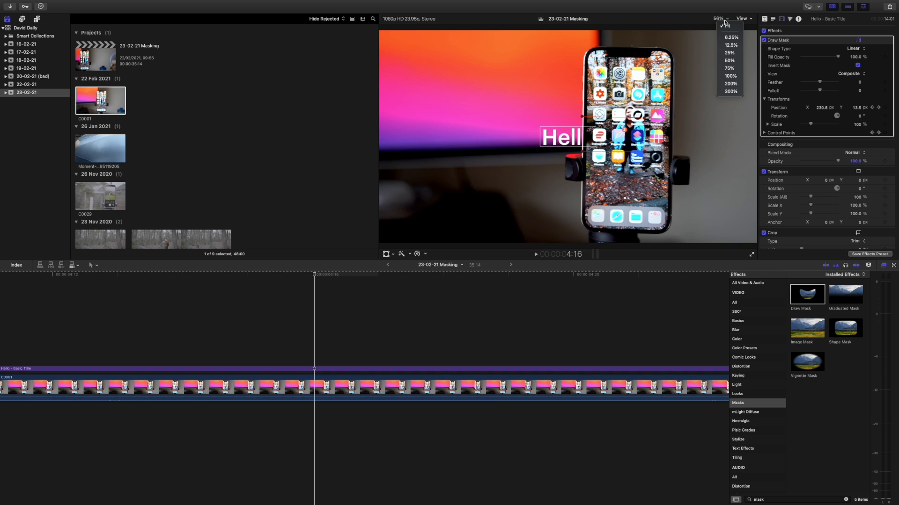
left_click(731, 76)
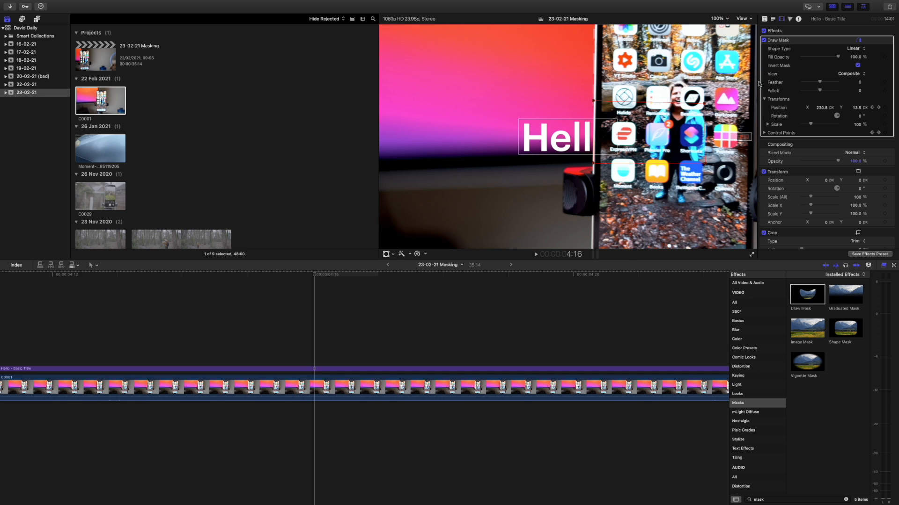
left_click(315, 370)
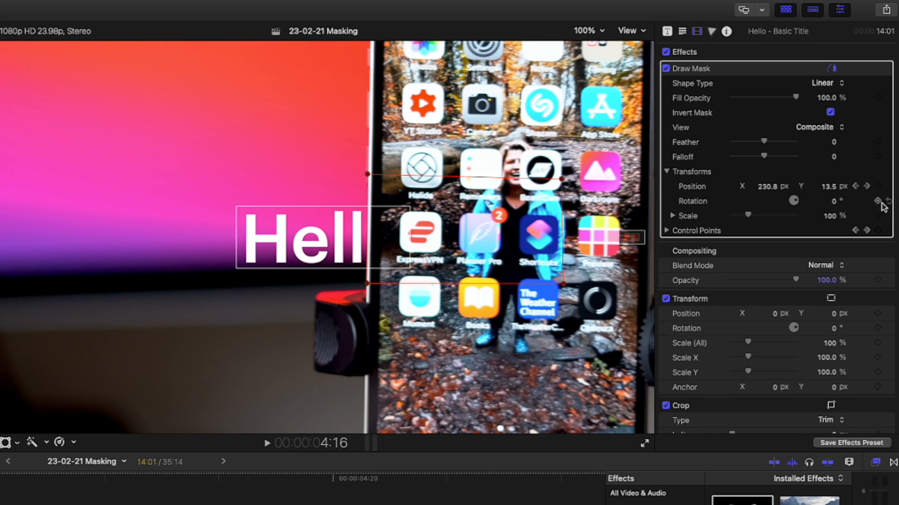
left_click(878, 187)
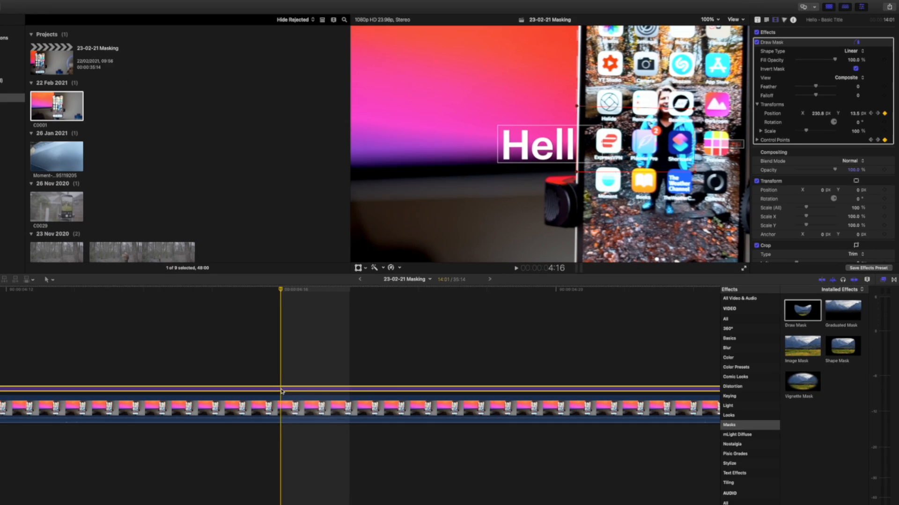
- Show the video animation of the Hello title and go to the Draw Mask keyframe at 4:19
right_click(281, 390)
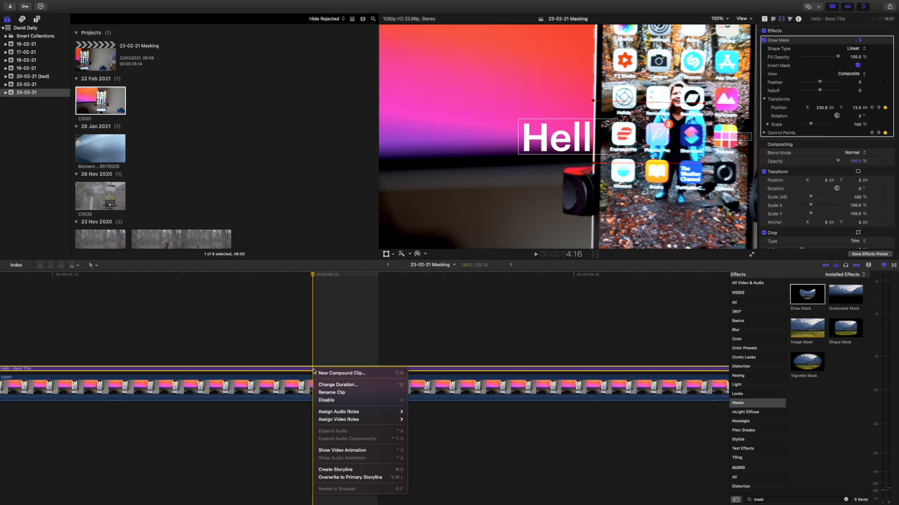
left_click(352, 451)
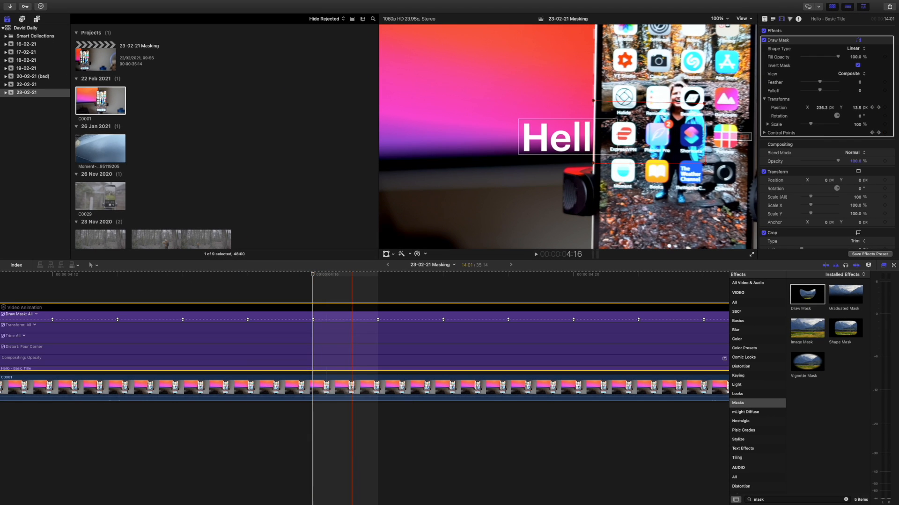
scroll(294, 360, "right", 2)
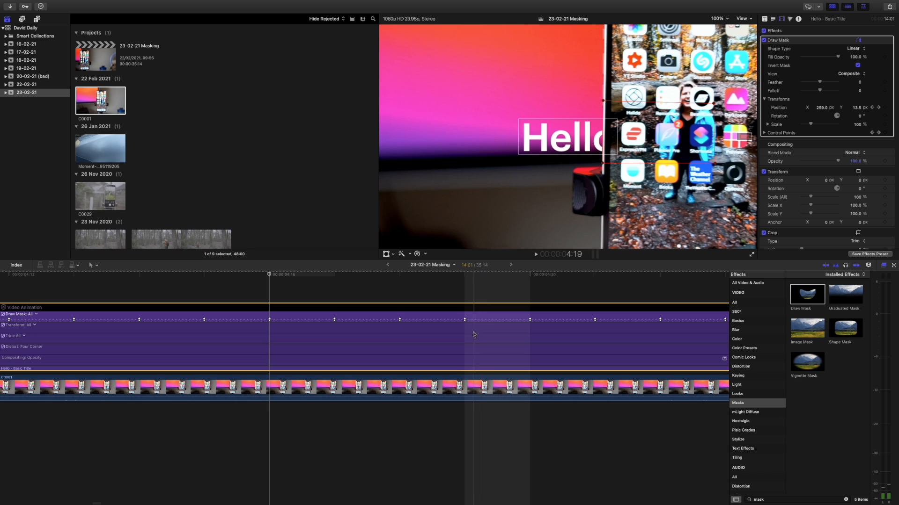
left_click(466, 283)
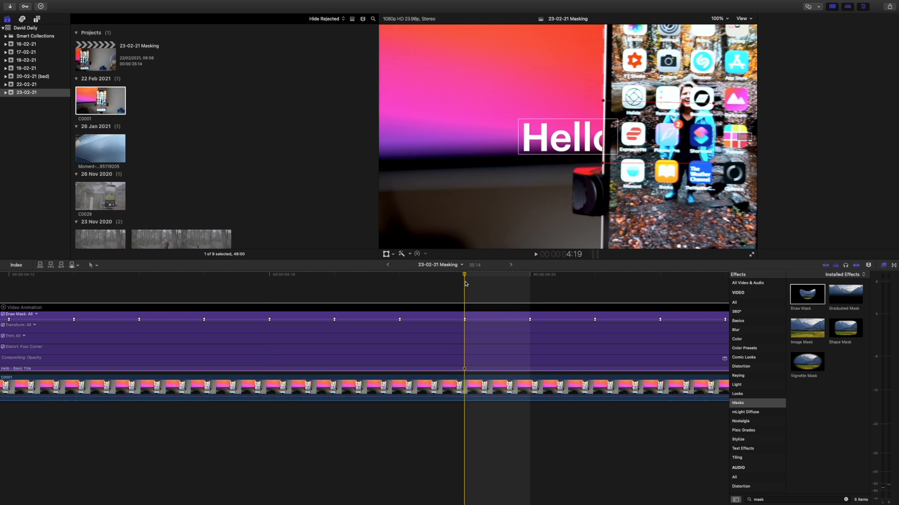
- At frame 4:18, soften the mask edge by adjusting the Draw Mask's Feather to 2.0
left_click(400, 288)
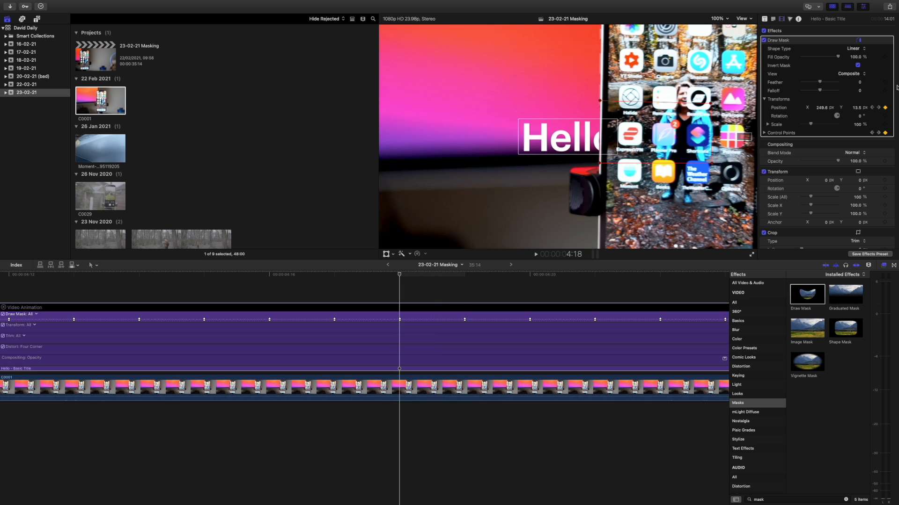
mouse_move(819, 83)
left_mouse_down()
mouse_move(859, 79)
mouse_move(788, 80)
mouse_move(868, 80)
mouse_move(826, 84)
left_mouse_up()
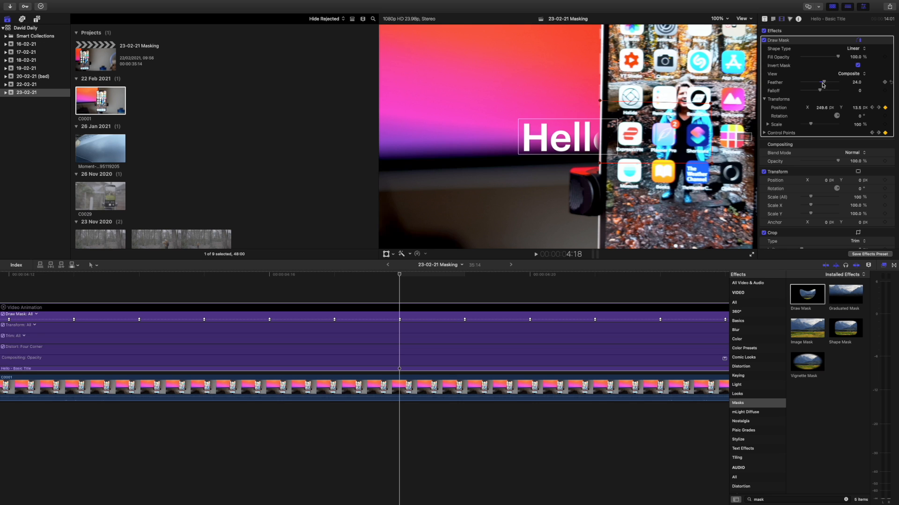
left_click_drag(823, 84, 823, 84)
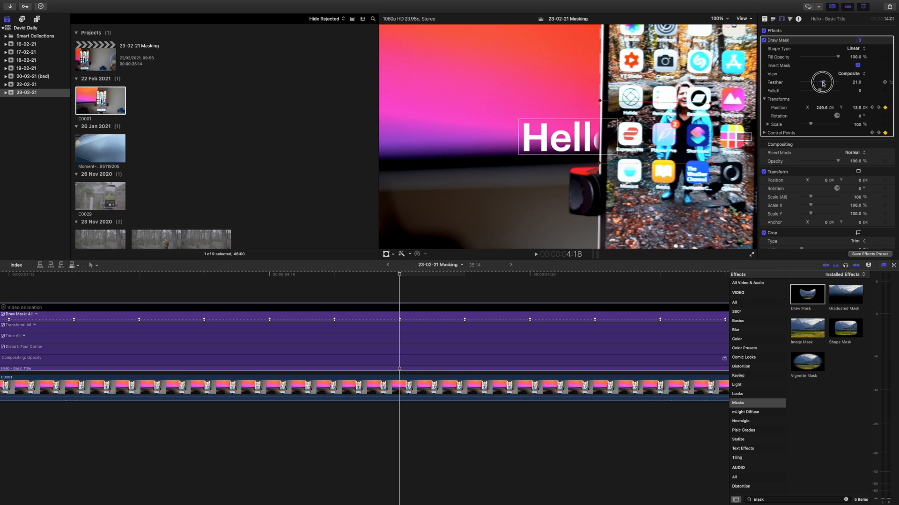
left_click(891, 83)
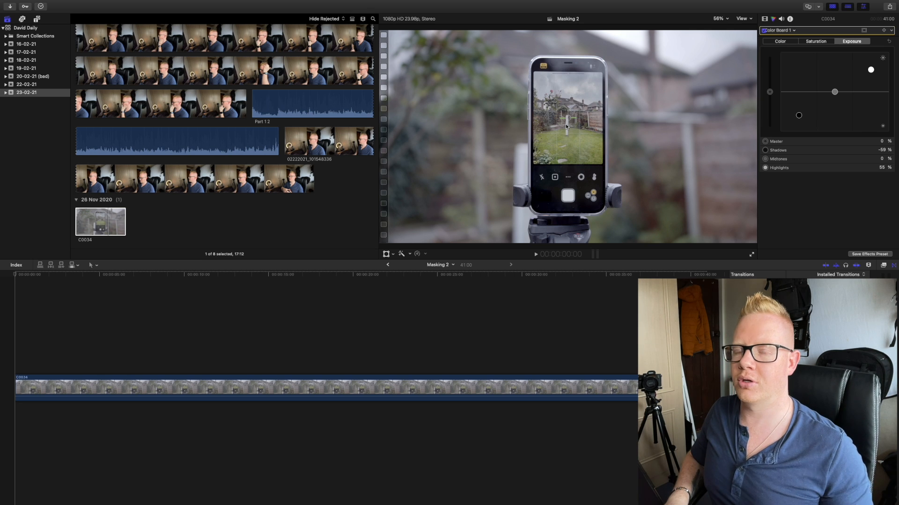
- In the Masking 2 project, add a Basic Title above clip C0034 and move it to start about 2 seconds in
left_click(55, 327)
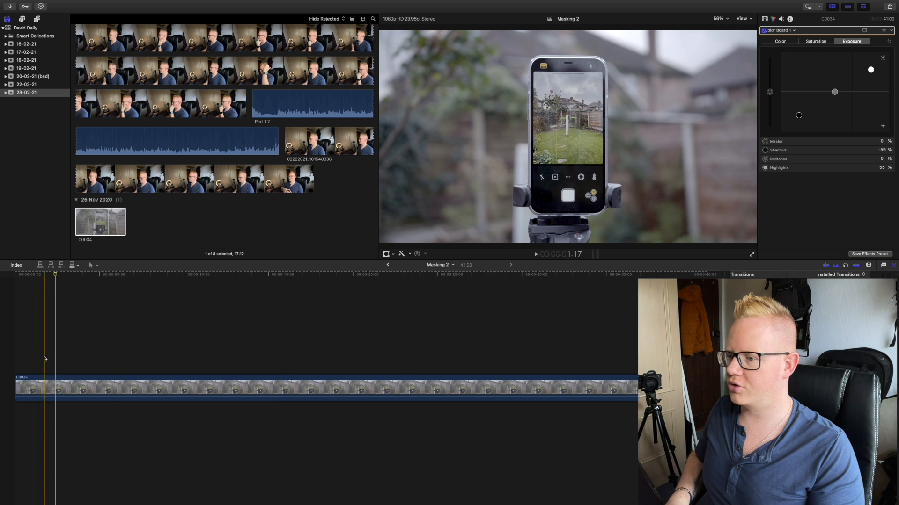
key("space")
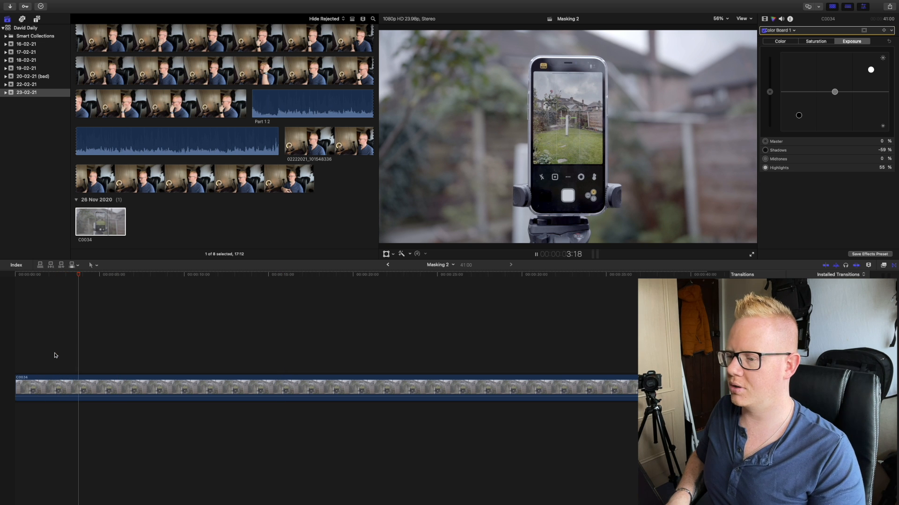
left_click(79, 388)
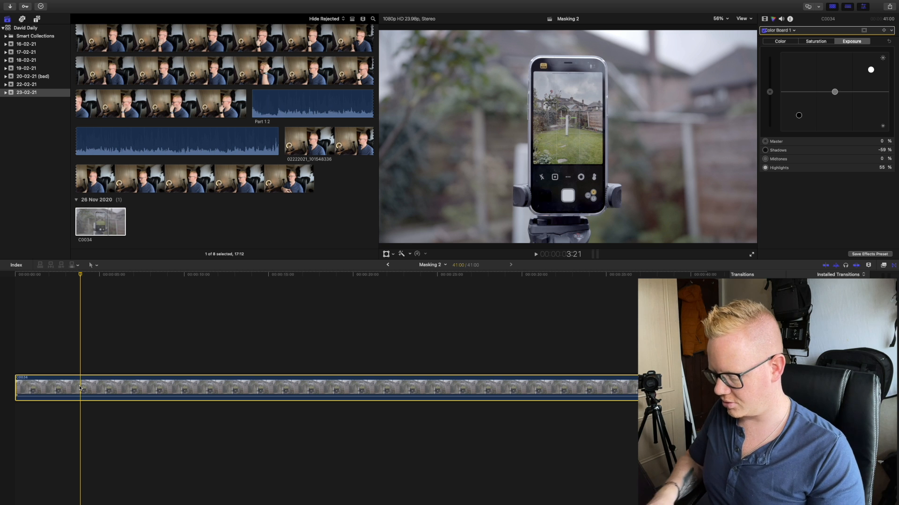
key("ctrl+t")
left_click_drag(105, 369, 70, 370)
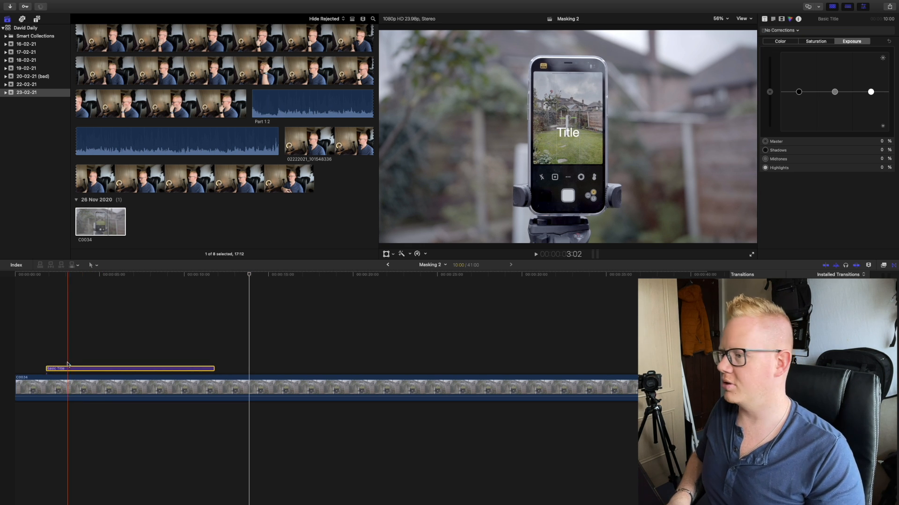
left_click(50, 370)
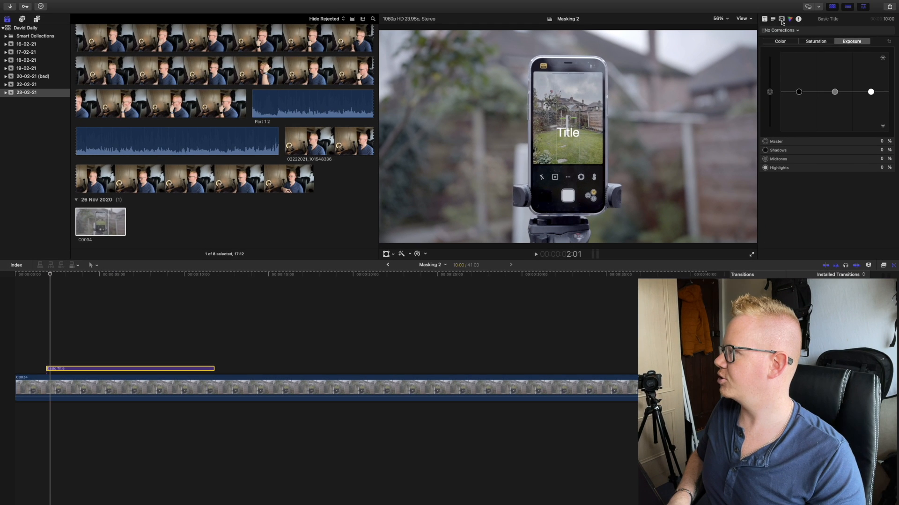
- Keyframe the Basic Title's Transform at 2:01 and 11:09, moving it at 11:09 to about X -578 px, Y 251 px, and preview the movement
left_click(782, 21)
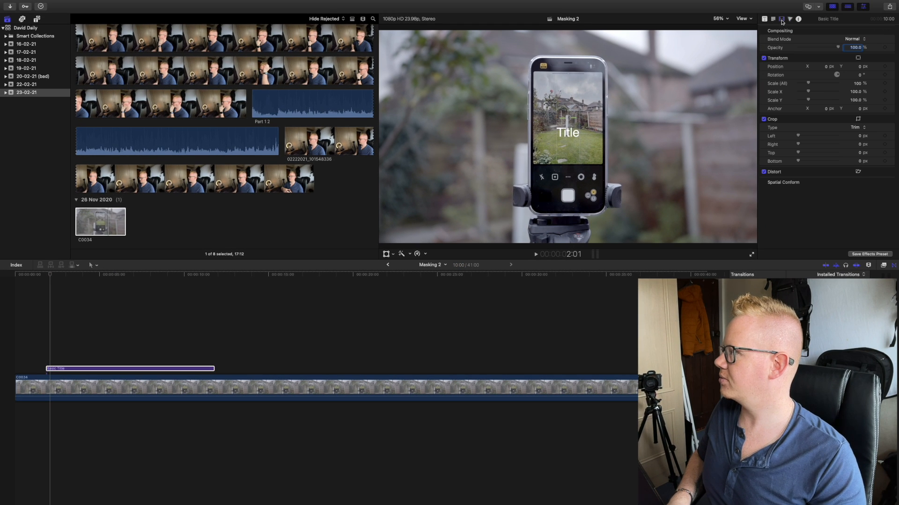
left_click(859, 59)
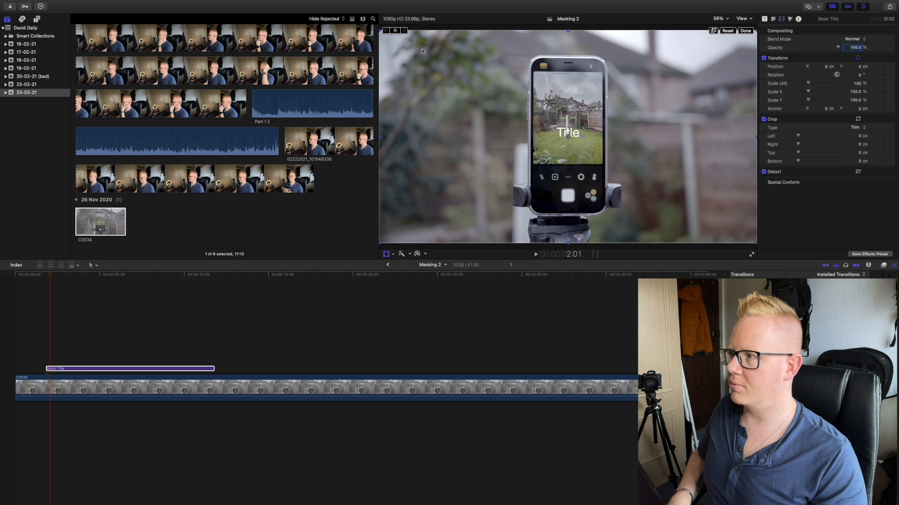
left_click(395, 31)
left_click_drag(50, 278, 209, 280)
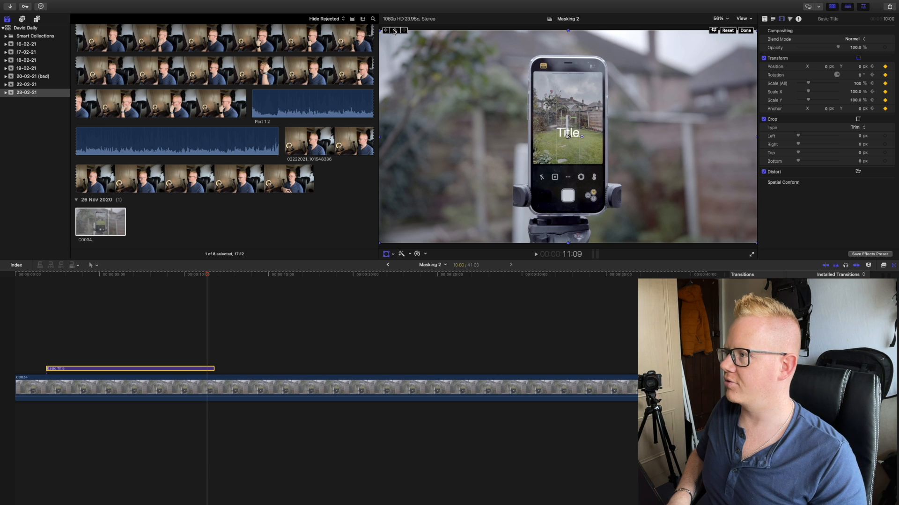
left_click_drag(568, 137, 453, 87)
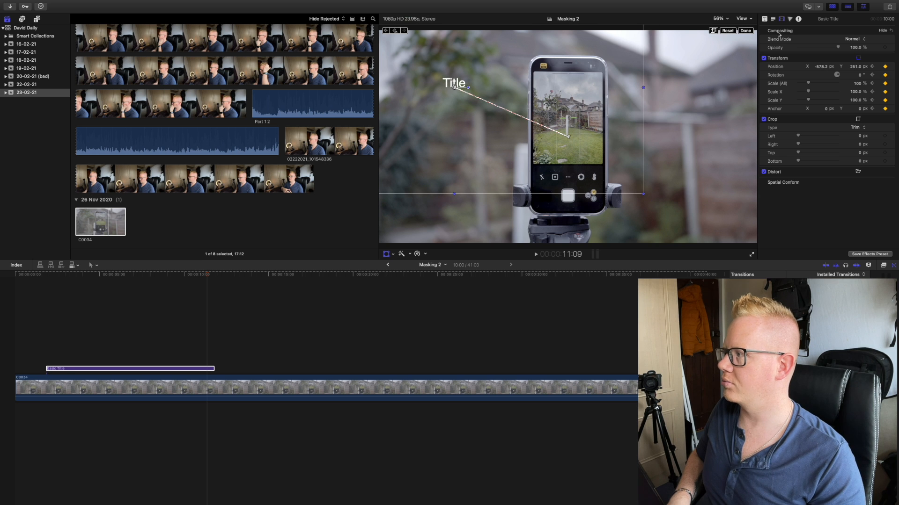
left_click(748, 32)
left_click(51, 302)
key("space")
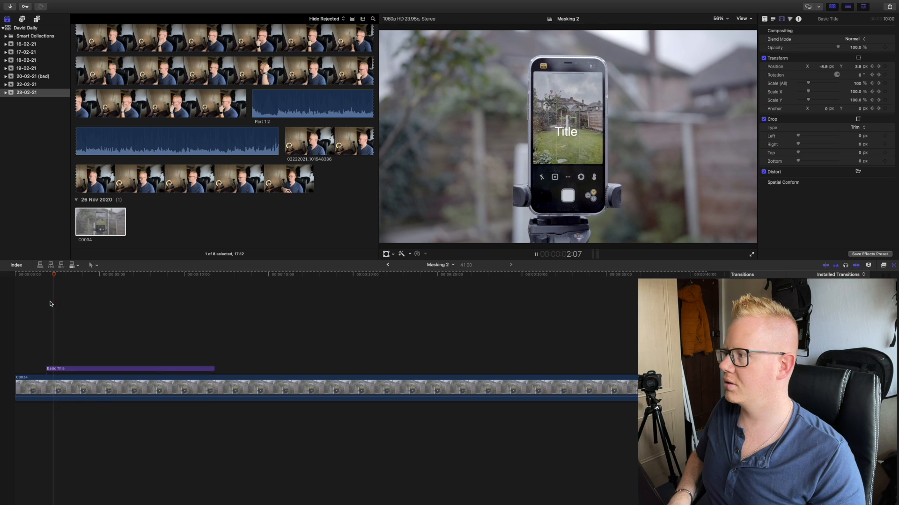
key("space")
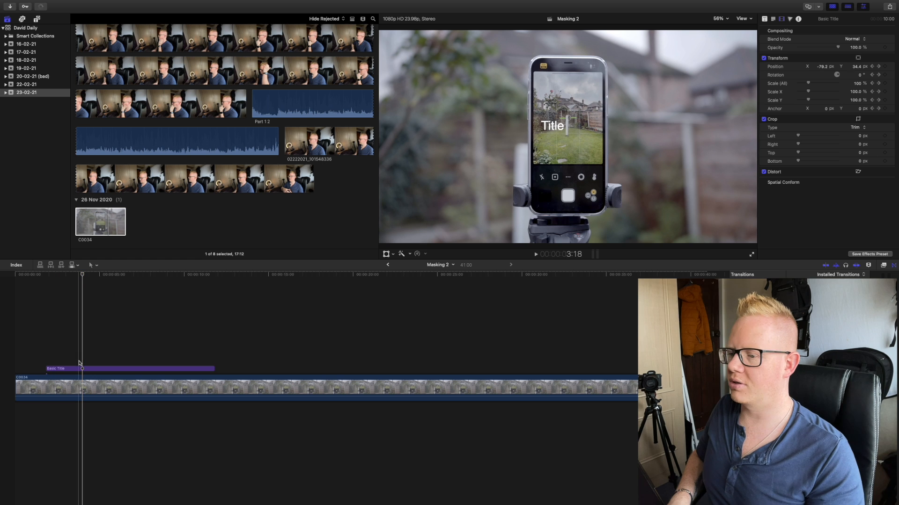
- Speed up the title's movement by shifting its end Transform keyframe to about 5:14 and trimming the title to 4:02 long
right_click(83, 367)
left_click(108, 451)
left_click_drag(206, 334, 110, 331)
left_click_drag(216, 368, 114, 369)
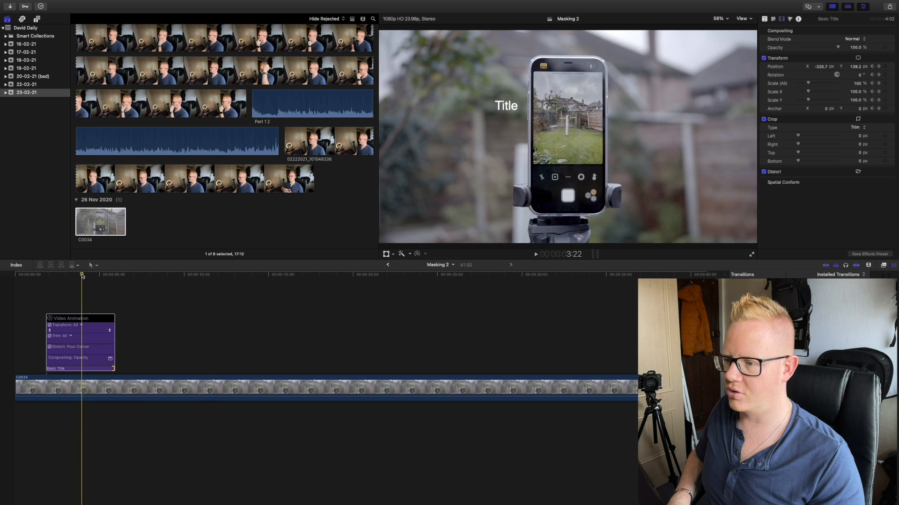
left_click(50, 318)
key("space")
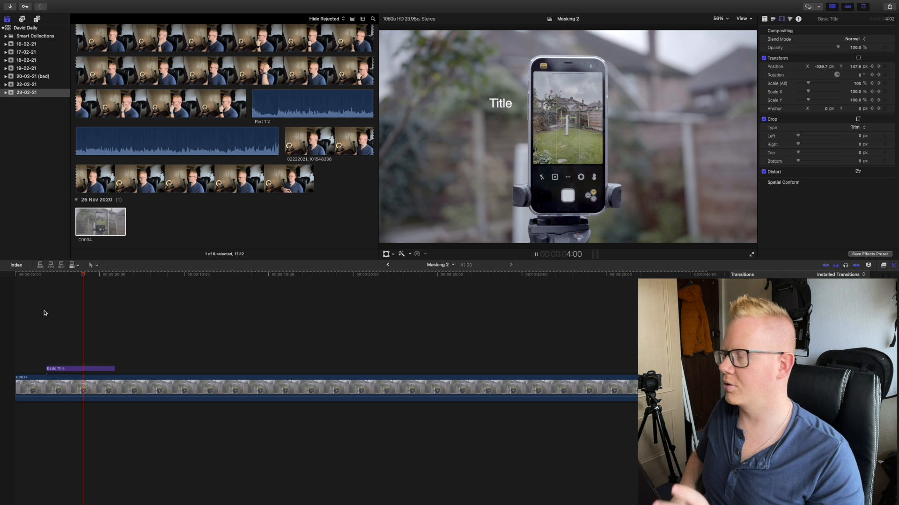
- Duplicate clip C0034 onto the track directly above the Basic Title, aligned with the original clip
left_click(91, 388)
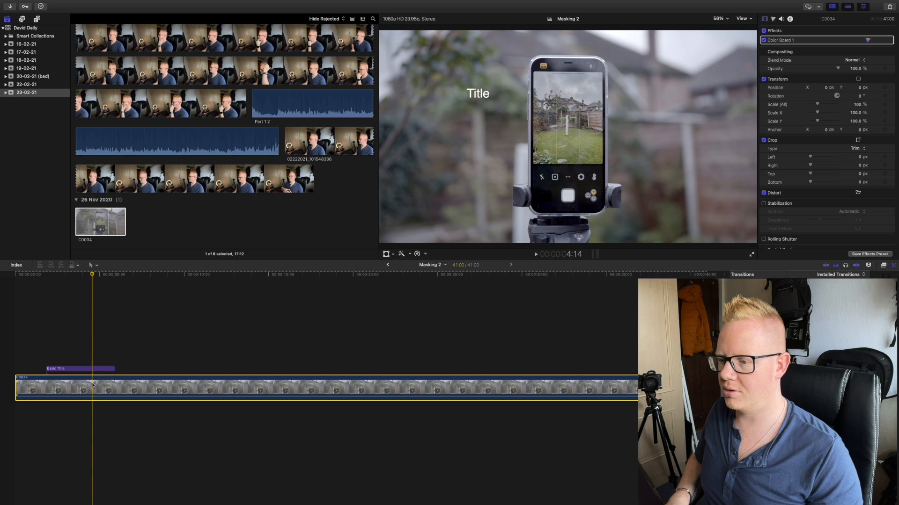
left_click_drag(92, 387, 93, 316)
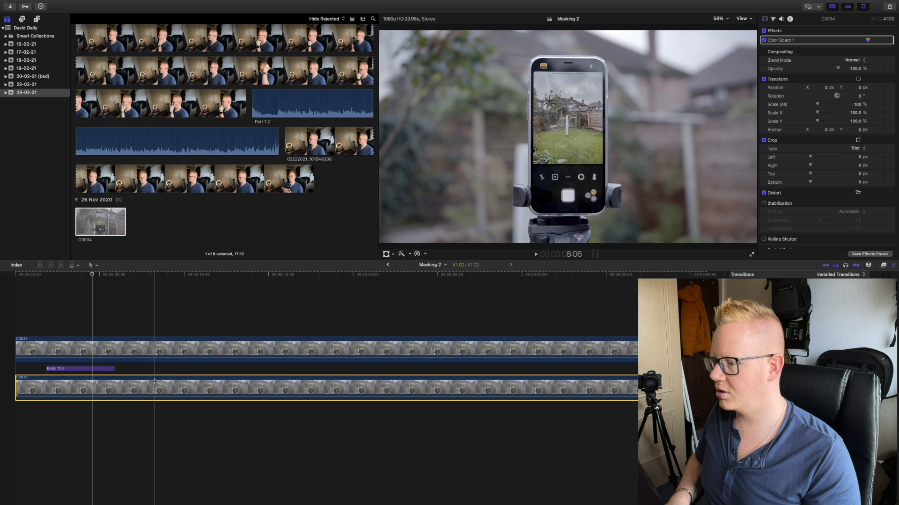
left_click(94, 370)
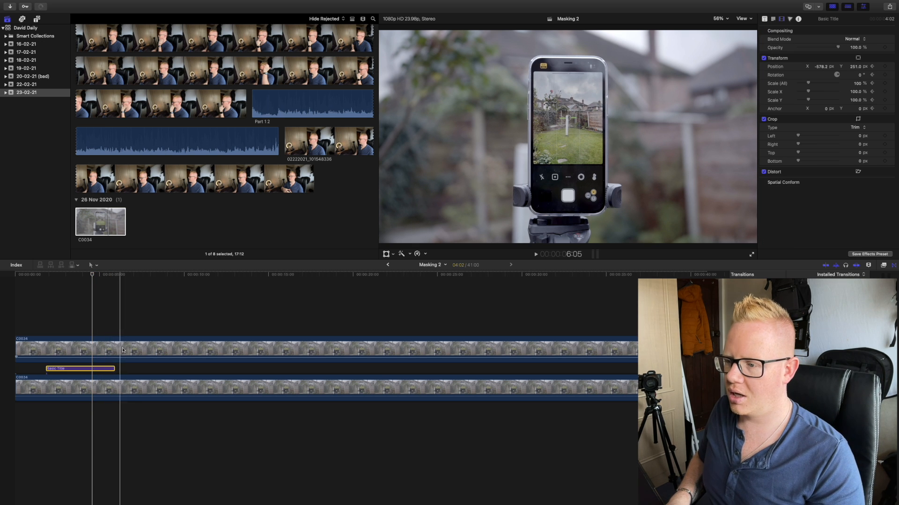
- Cut the upper C0034 clip shortly after the title ends, at 6:21, and delete the remainder
left_click(138, 349)
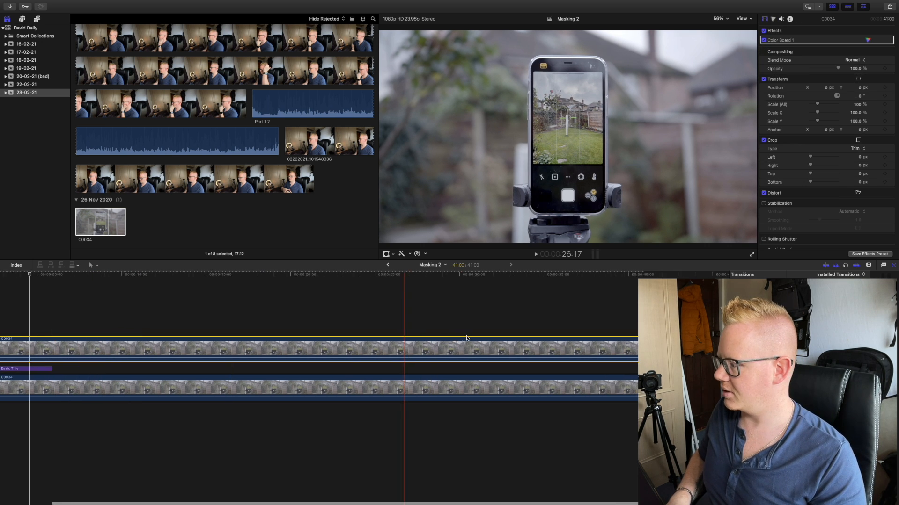
left_click(131, 349)
key("super+b")
left_click(161, 350)
key("Delete")
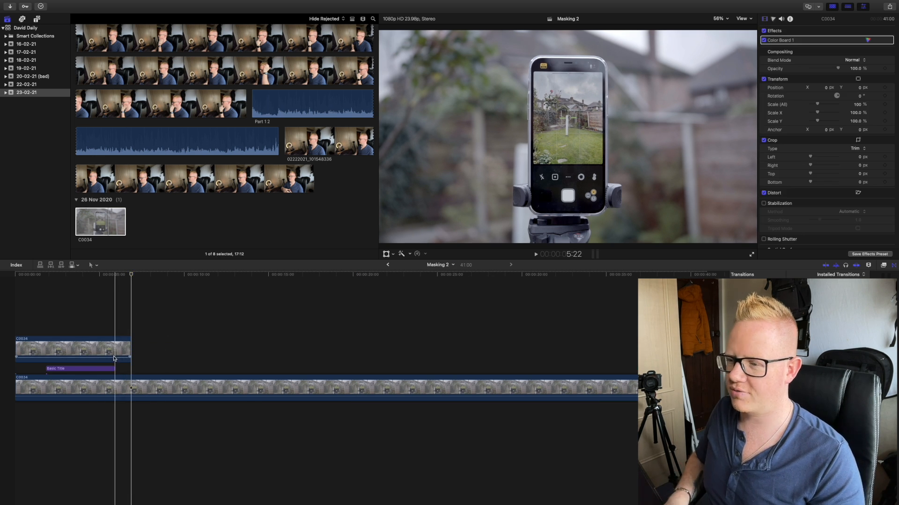
- Apply the Draw Mask effect to the upper C0034 clip and disable that clip
left_click(40, 349)
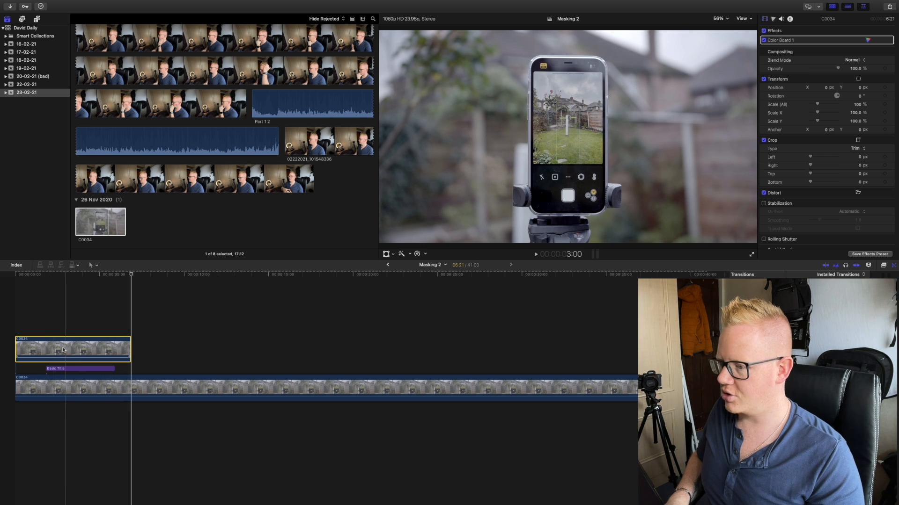
key("super+equal")
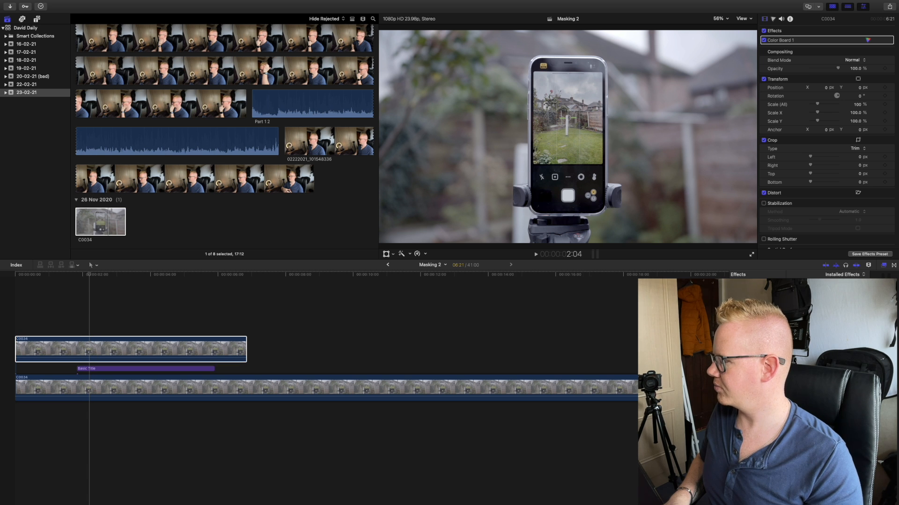
mouse_move(702, 328)
left_mouse_down()
mouse_move(161, 365)
mouse_move(92, 351)
left_mouse_up()
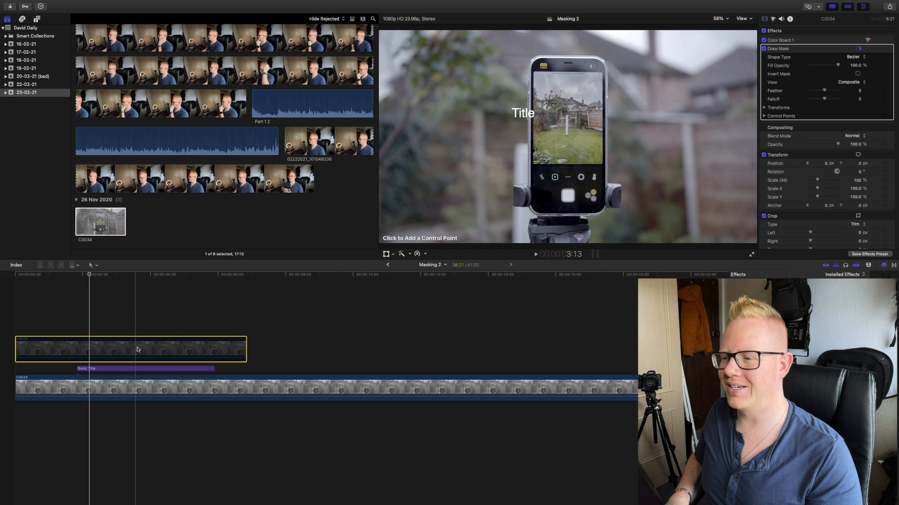
- At the title's end Transform keyframe at 5:14, move it to about X -572 px, Y 0 px for a horizontal slide, and preview it
left_click(163, 368)
right_click(164, 369)
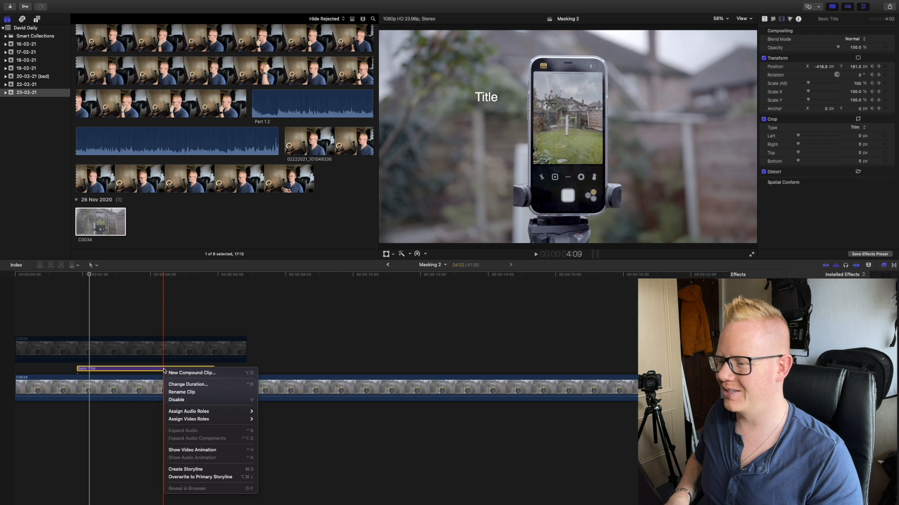
left_click(180, 449)
left_click(153, 275)
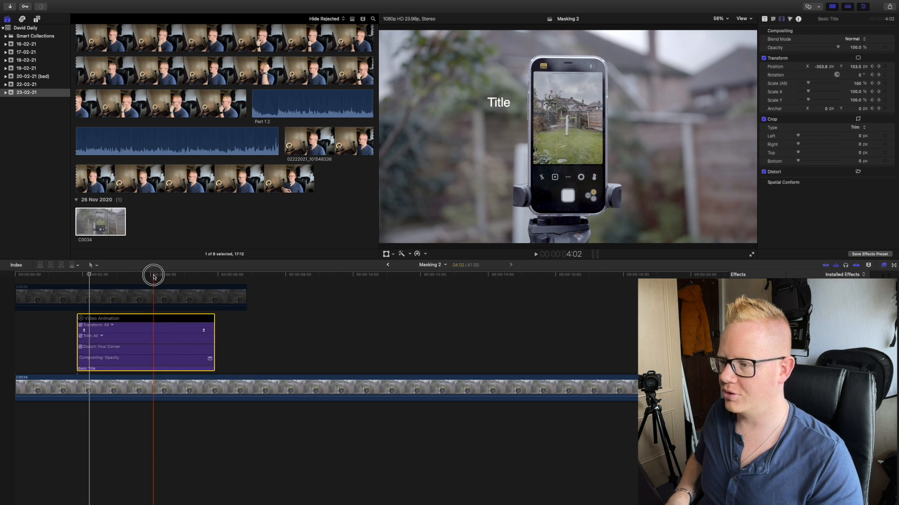
left_click(204, 275)
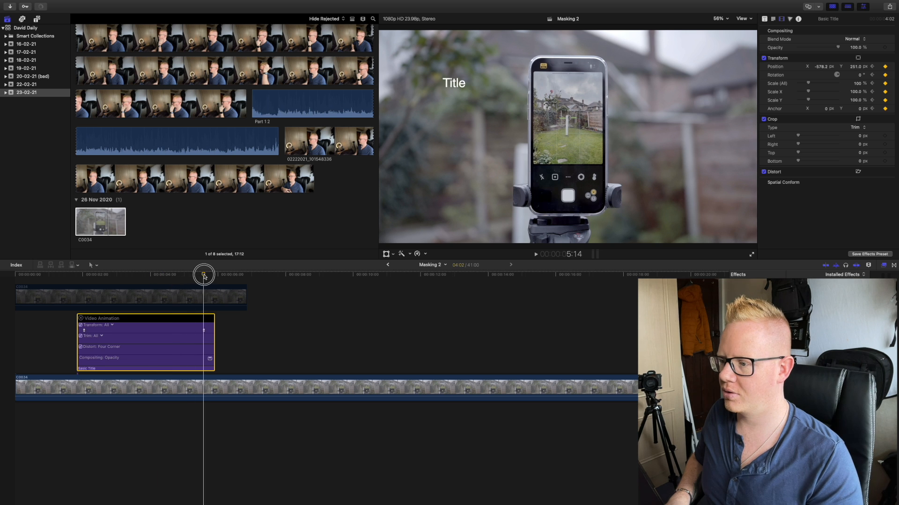
left_click(858, 58)
left_click_drag(454, 86, 468, 138)
left_click(748, 31)
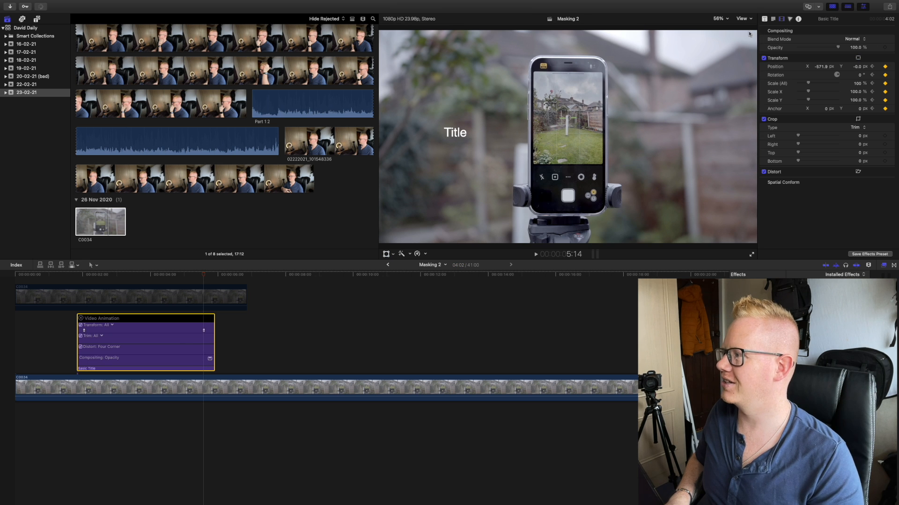
left_click(81, 318)
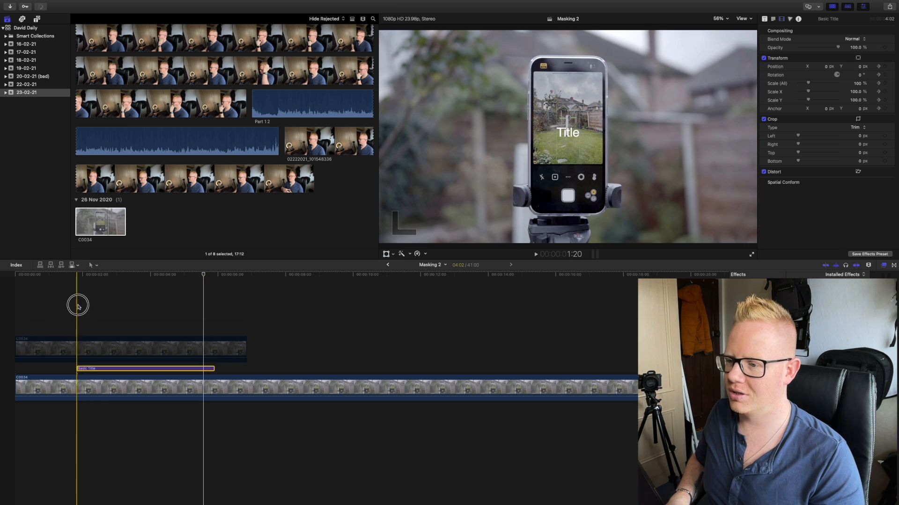
left_click(78, 307)
key("space")
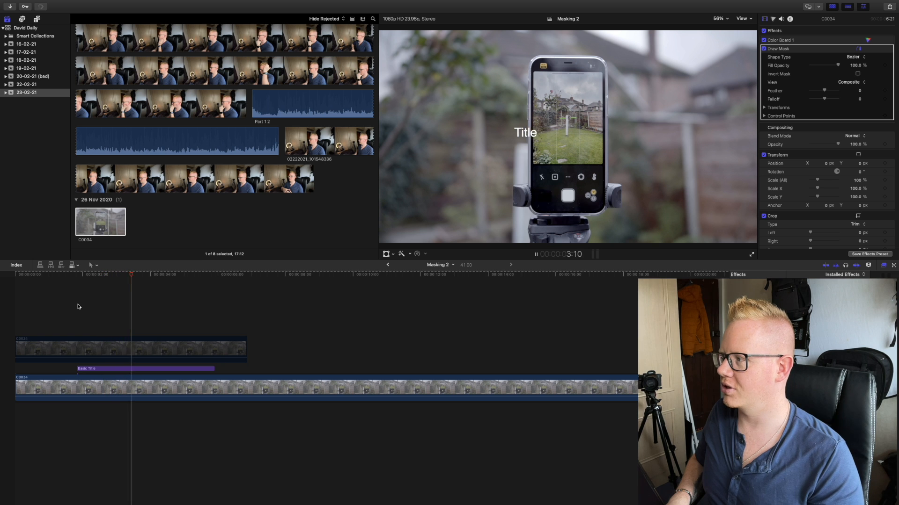
key("space")
- At frame 2:20, draw a four-point linear mask on the upper C0034 clip around the title's path, starting at the phone's left edge
left_click(144, 346)
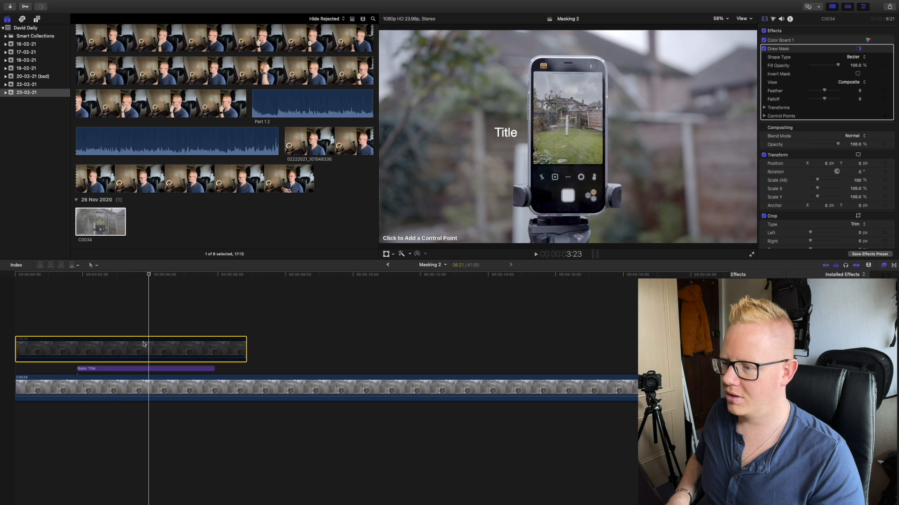
left_click(88, 276)
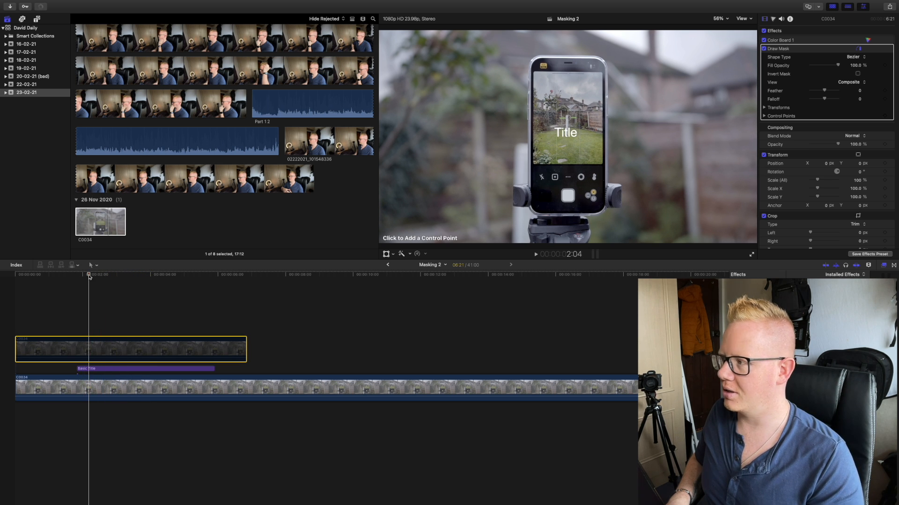
left_click(112, 298)
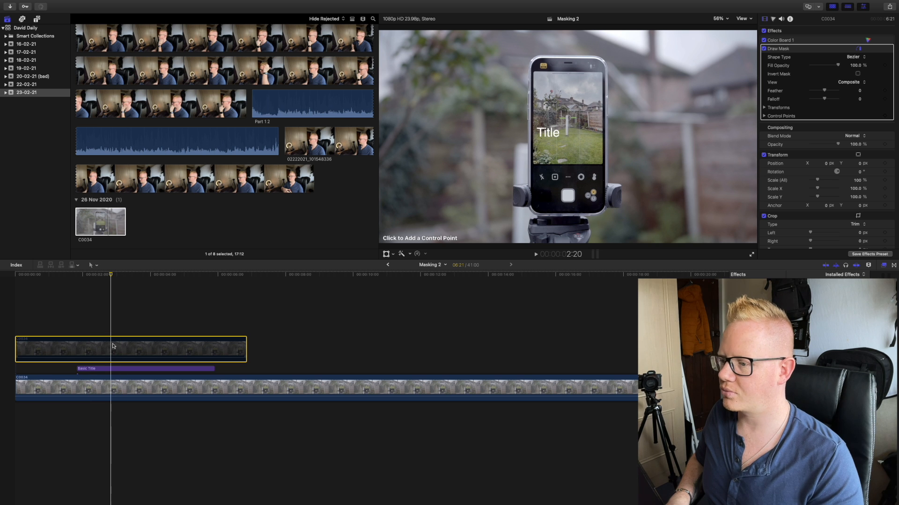
left_click(721, 19)
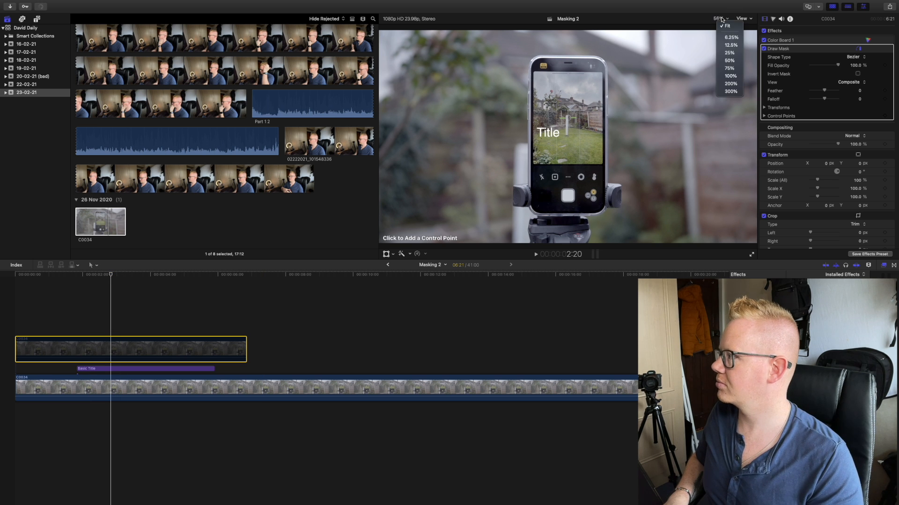
left_click(731, 76)
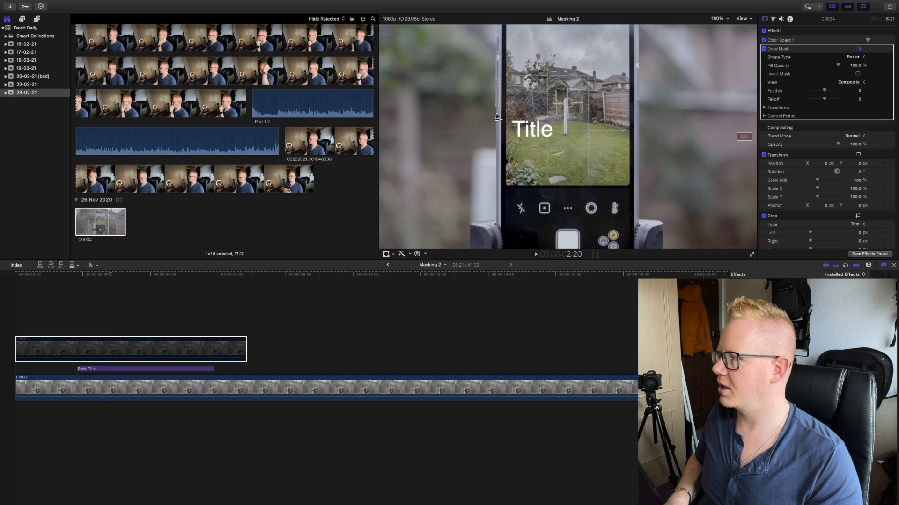
left_click(171, 349)
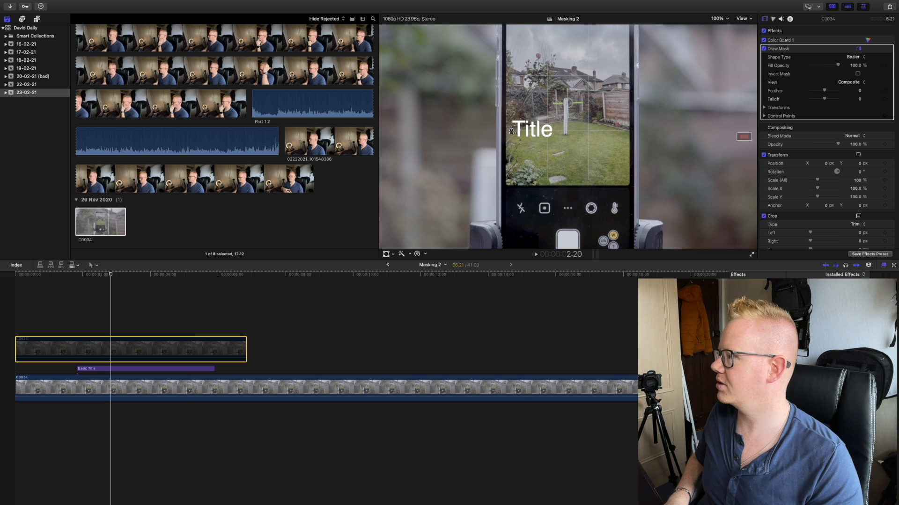
left_click(497, 113)
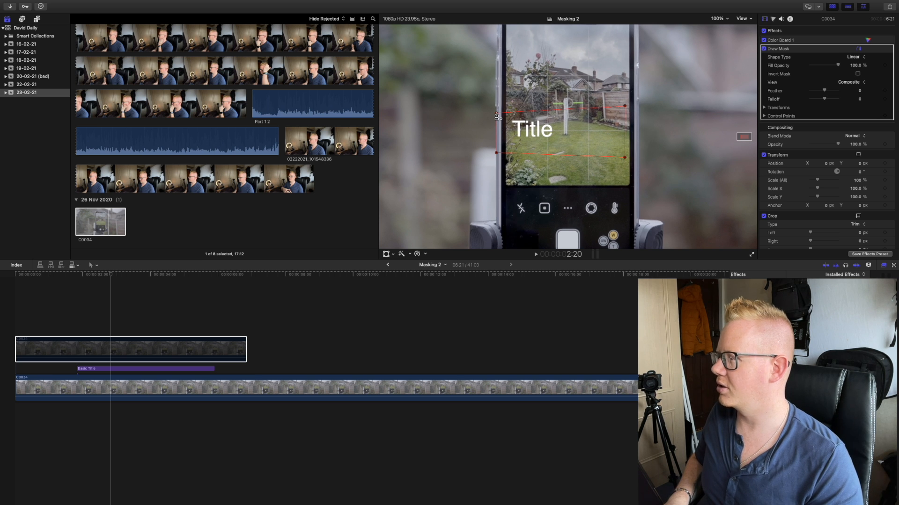
- Enable the upper C0034 clip and play back the title sliding out from behind the phone
left_click(123, 353)
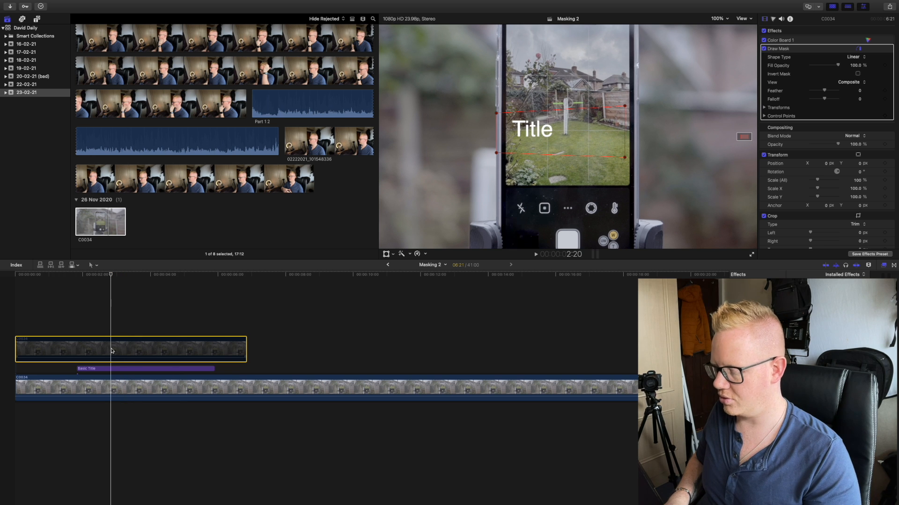
key("v")
key("v")
key("v")
left_click(74, 314)
key("space")
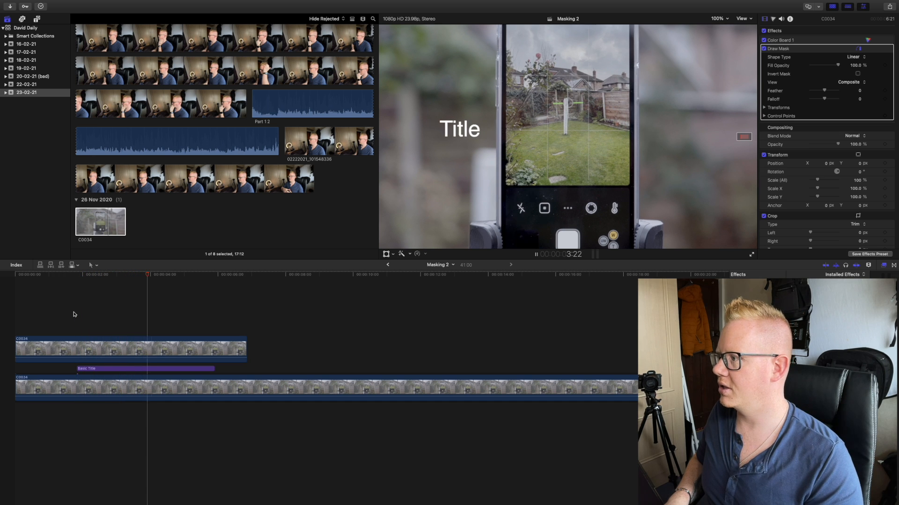
key("space")
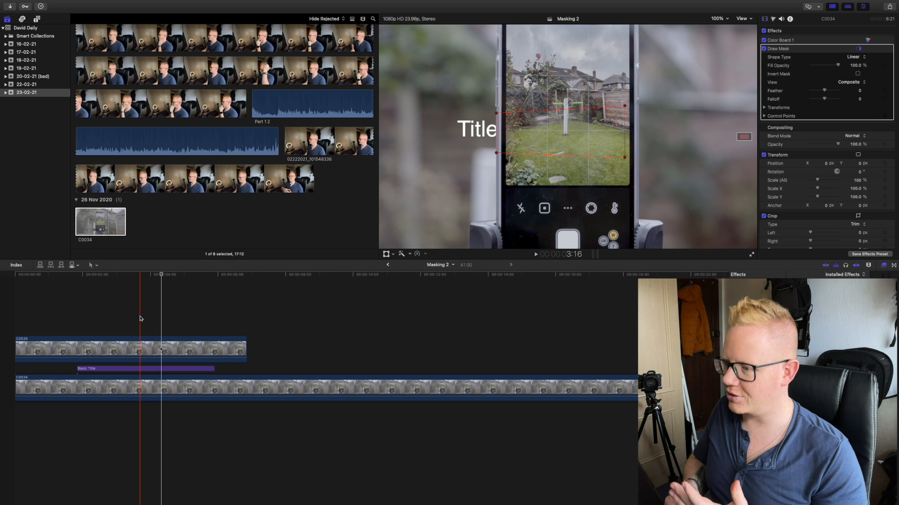
- Select the upper C0034 clip and fit the whole frame in the viewer
left_click(162, 345)
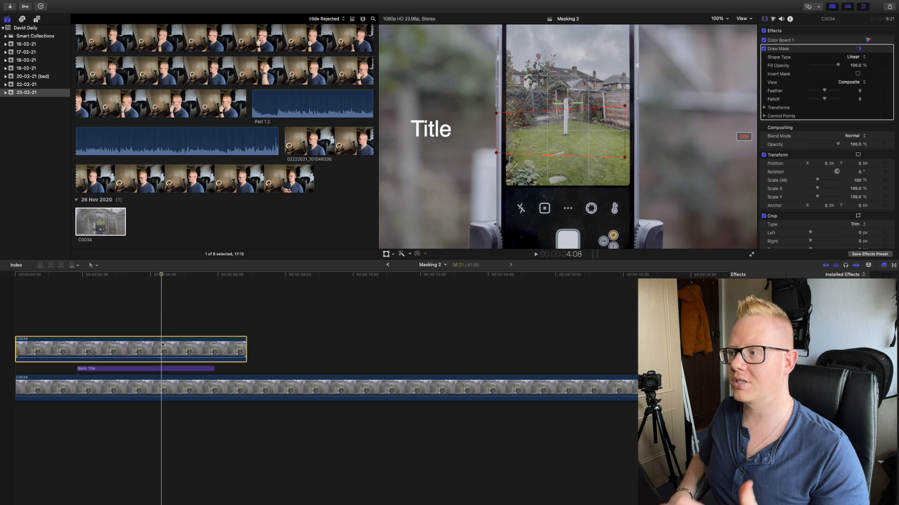
key("super+minus")
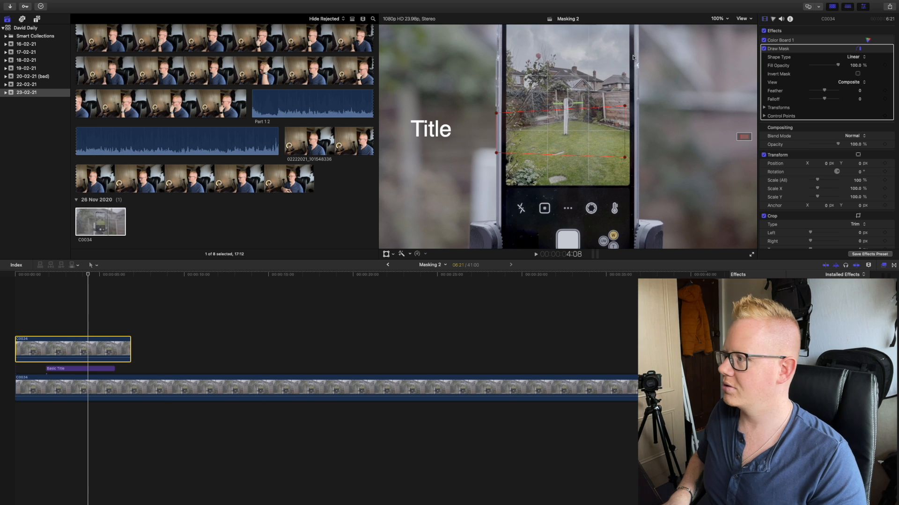
left_click(717, 18)
left_click(721, 25)
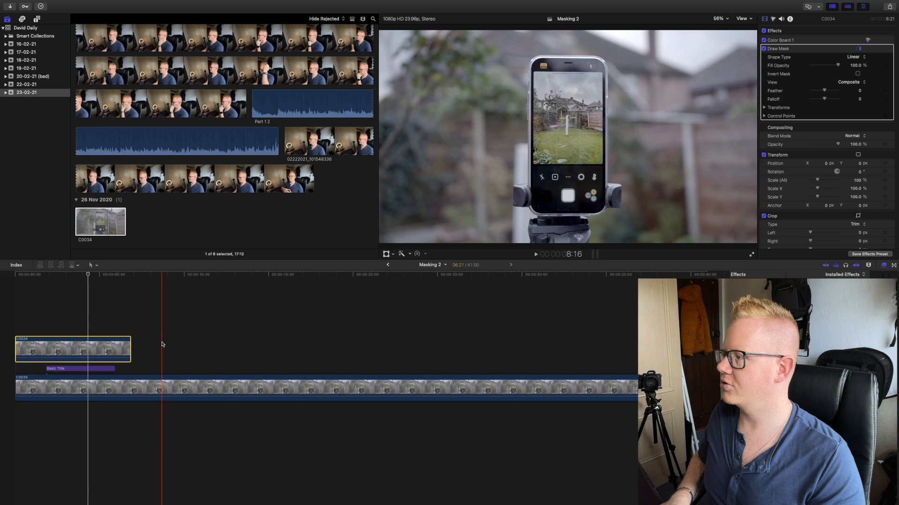
- Play back the Masking 2 timeline from the start to review the masked title slide
left_click(14, 320)
key("space")
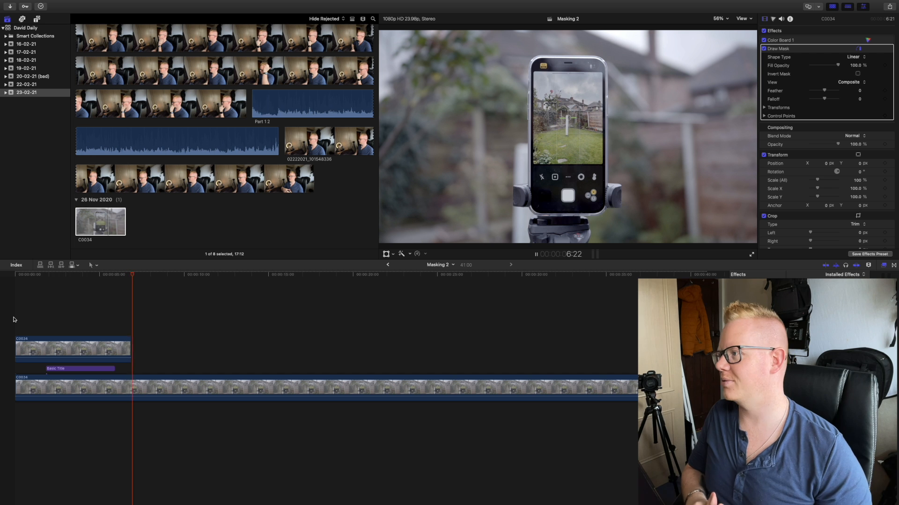
key("space")
- Extend the Basic Title's end past the end of the upper C0034 clip and play back the slide
left_click_drag(114, 369, 144, 364)
left_click(108, 309)
key("space")
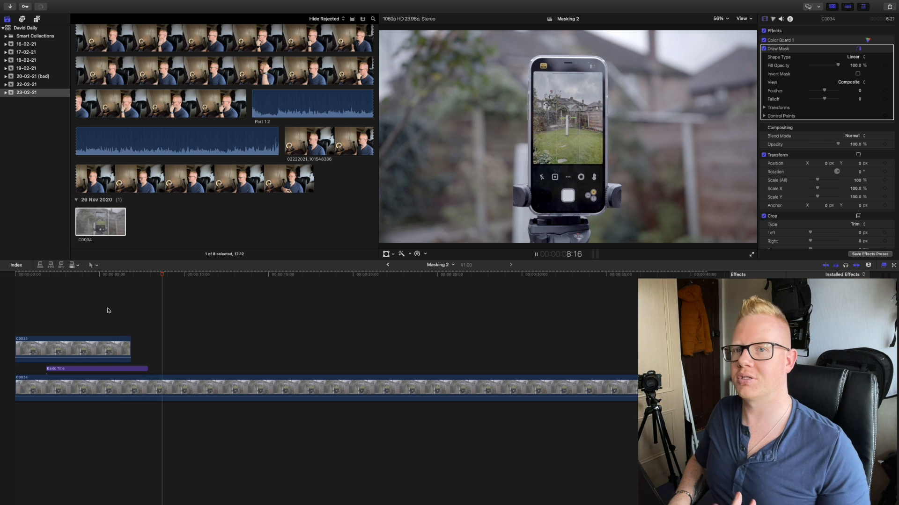
left_click(48, 305)
key("space")
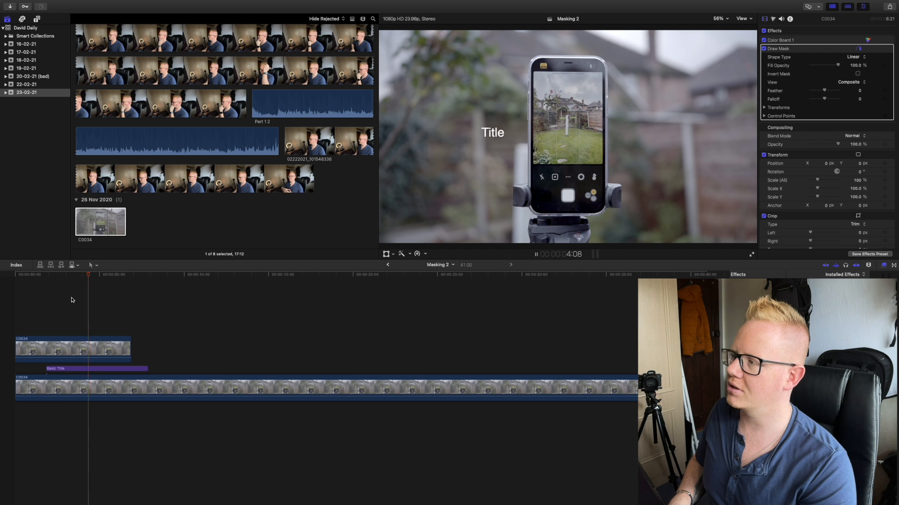
key("space")
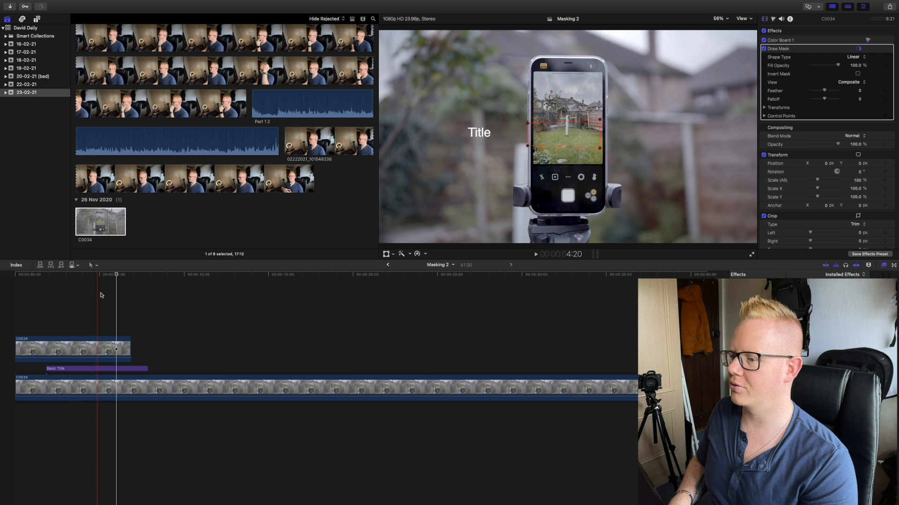
- At frame 3:19, view the upper C0034 clip's video animation, including its Draw Mask entry, and close it
left_click_drag(117, 276, 80, 280)
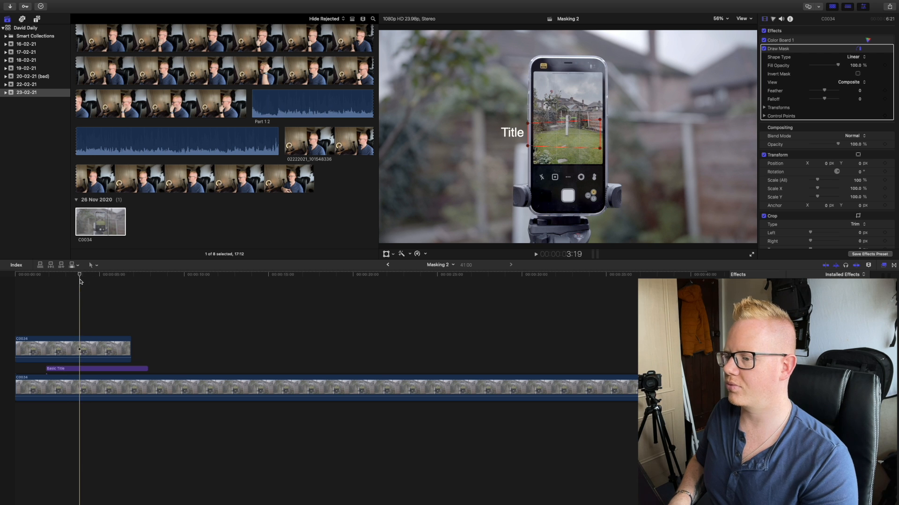
left_click(80, 348)
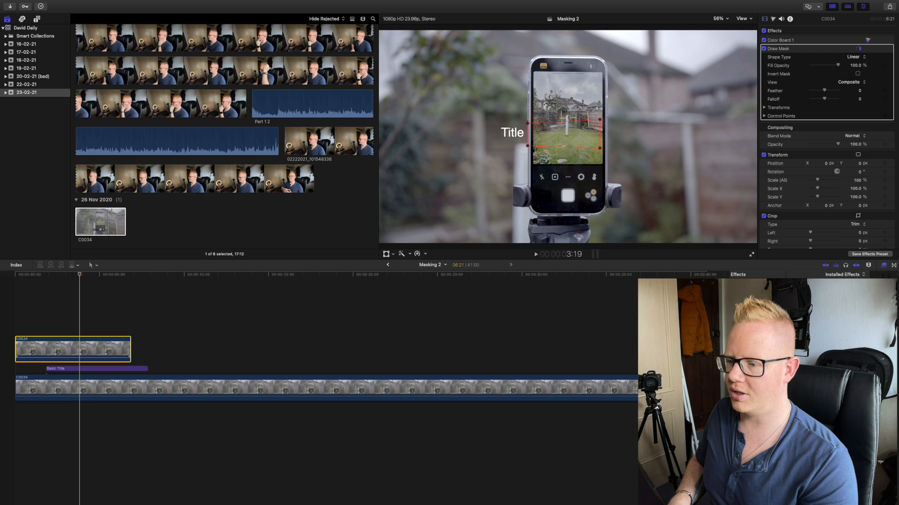
right_click(79, 349)
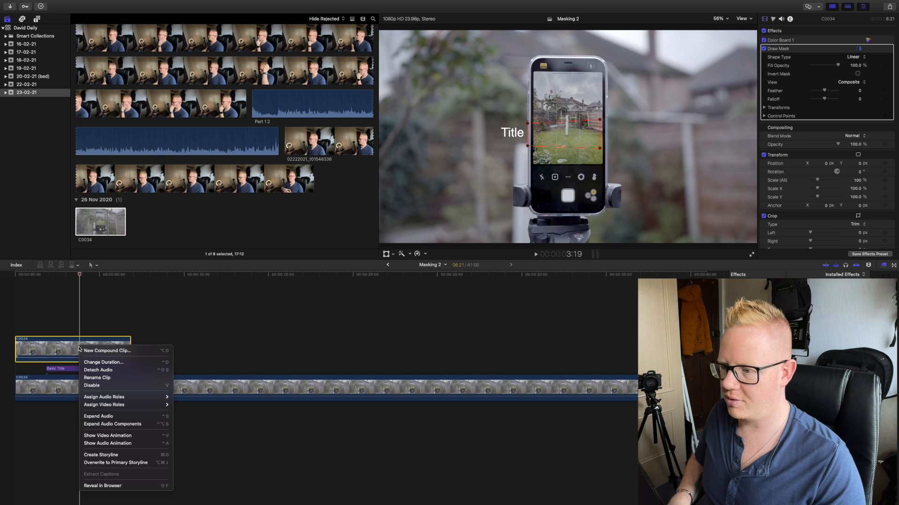
left_click(120, 437)
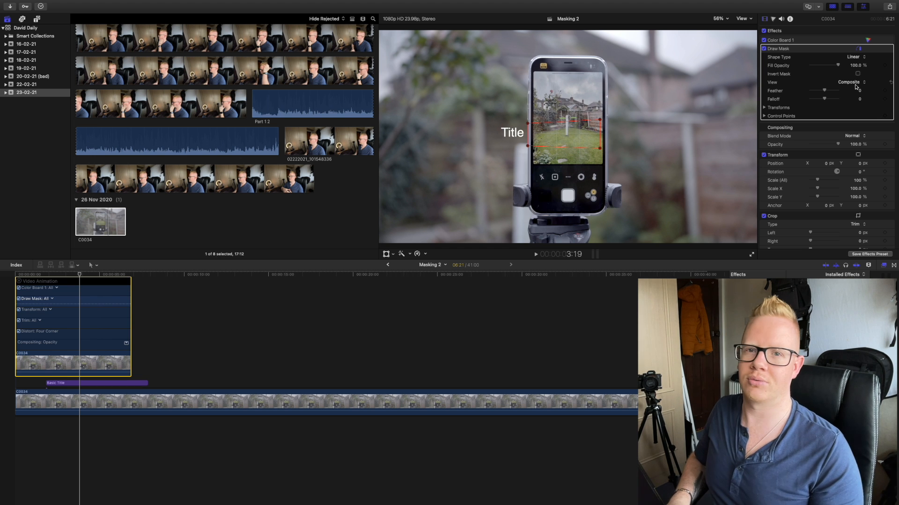
left_click(19, 281)
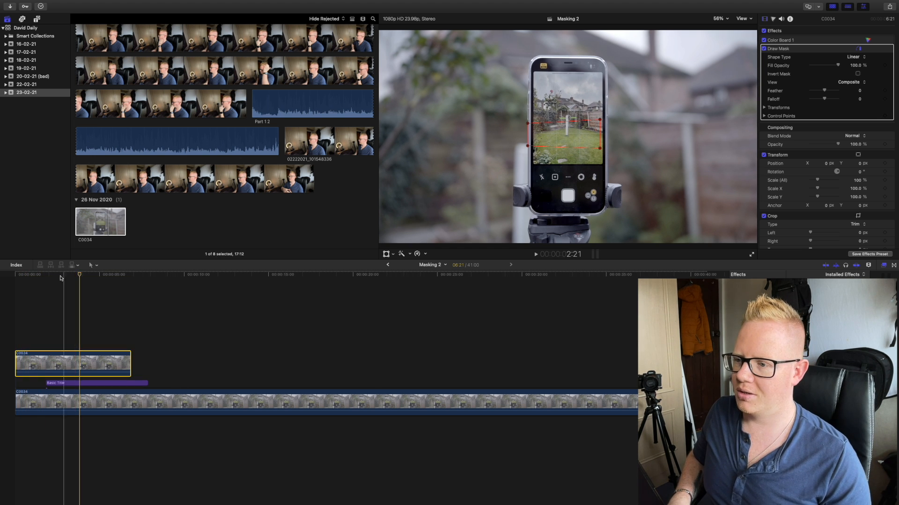